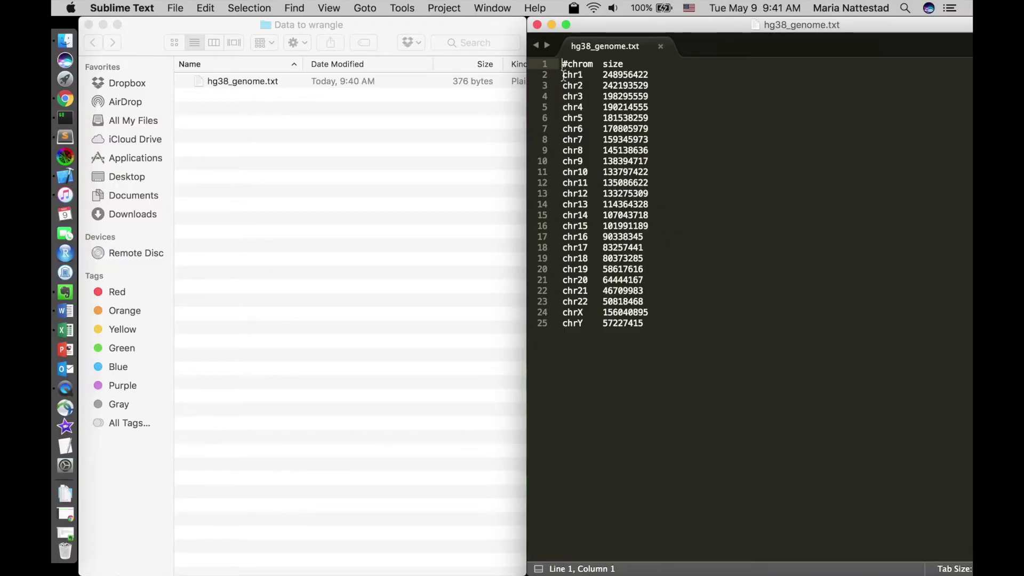
# Delete the 'chr' prefix from chromosome lines 2–25 of hg38_genome.txt and save the file
pyautogui.click(564, 75)
pyautogui.moveTo(564, 75); pyautogui.dragTo(577, 341)
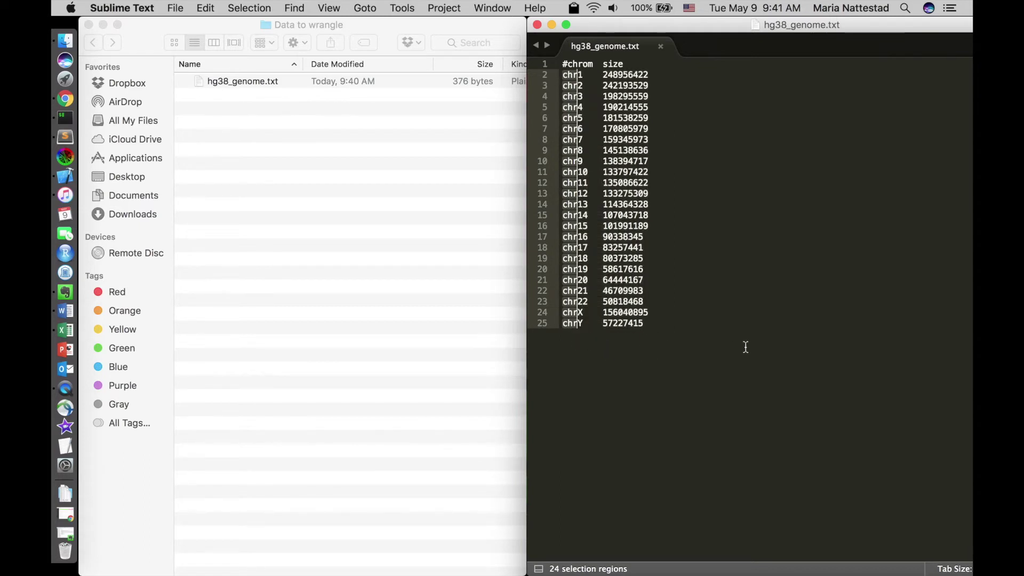
pyautogui.press('BackSpace')
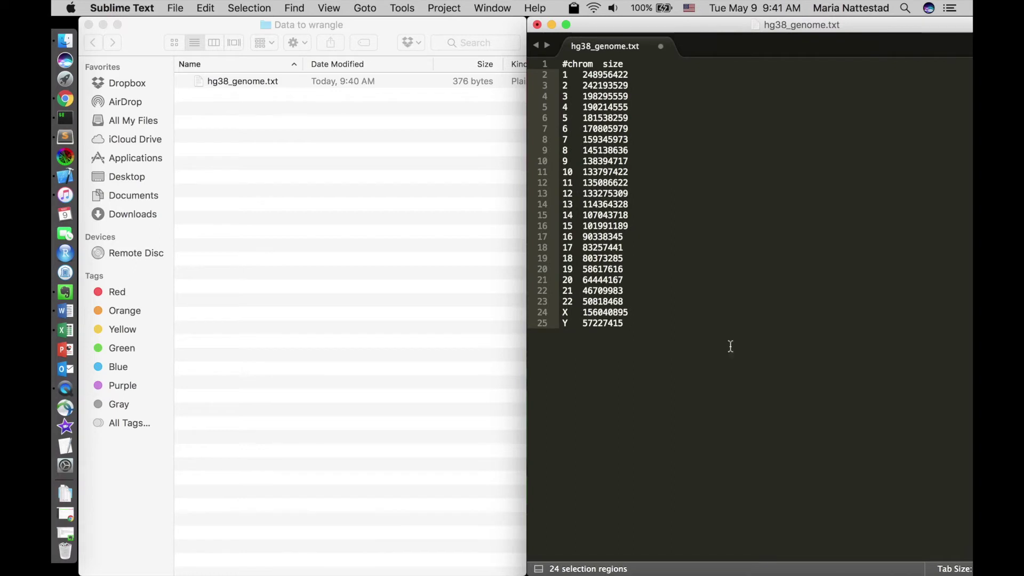
pyautogui.click(768, 393)
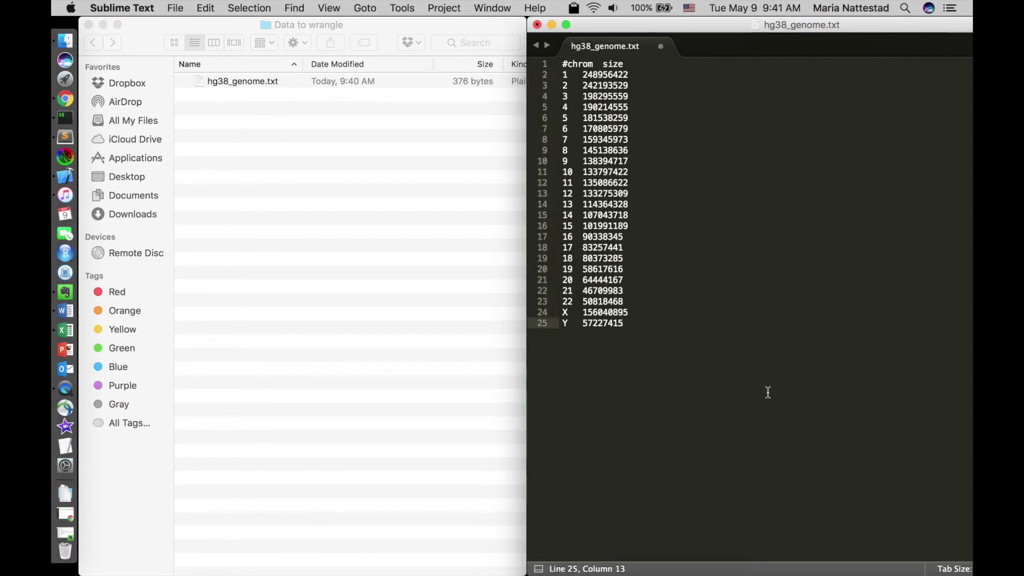
pyautogui.press('super+s')
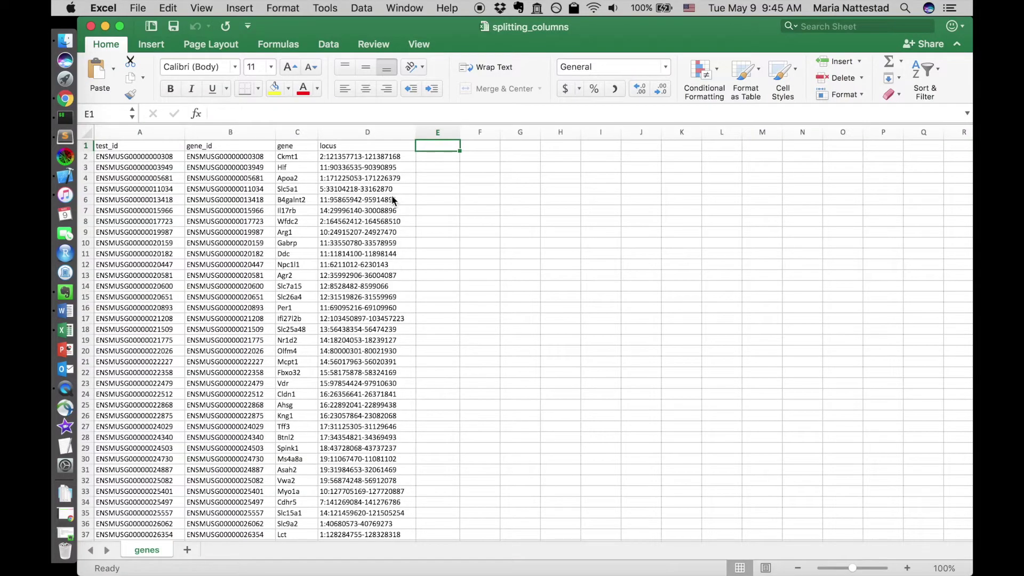
# Inspect the D2 locus value's chromosome, start and end position 121387168 without changing it
pyautogui.click(351, 129)
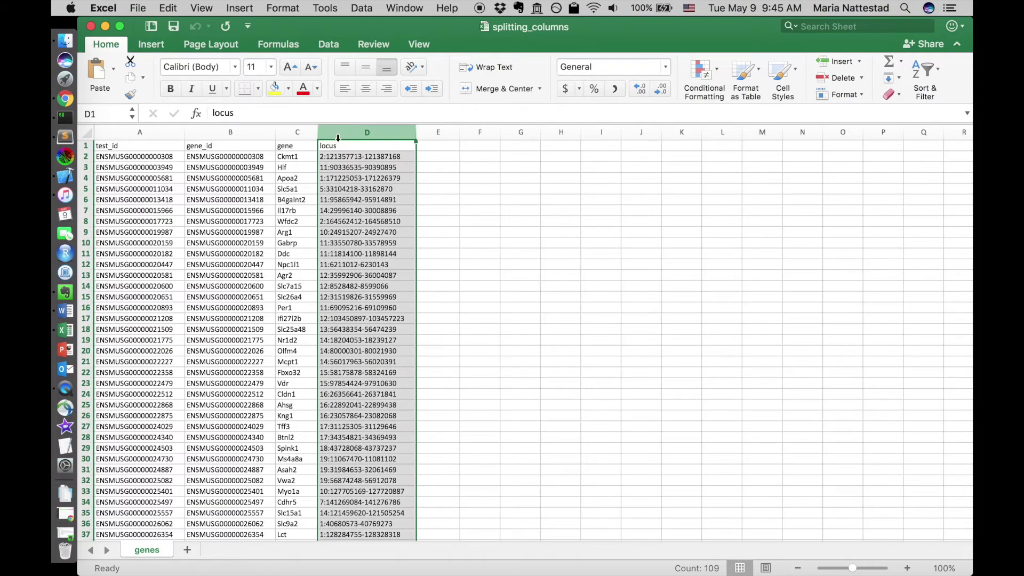
pyautogui.click(324, 156)
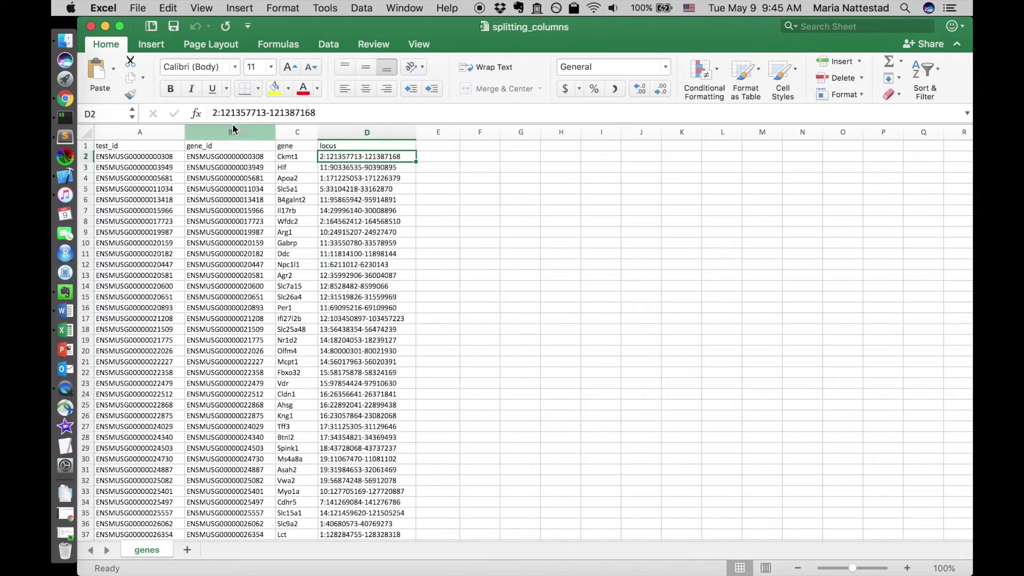
pyautogui.click(219, 113)
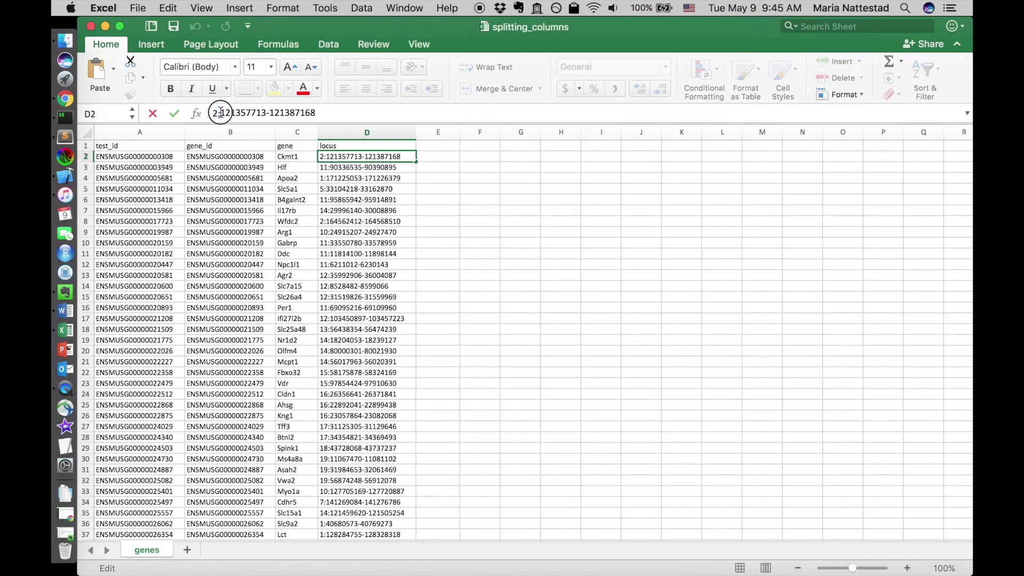
pyautogui.doubleClick(240, 112)
pyautogui.click(289, 110)
pyautogui.doubleClick(289, 110)
pyautogui.click(267, 113)
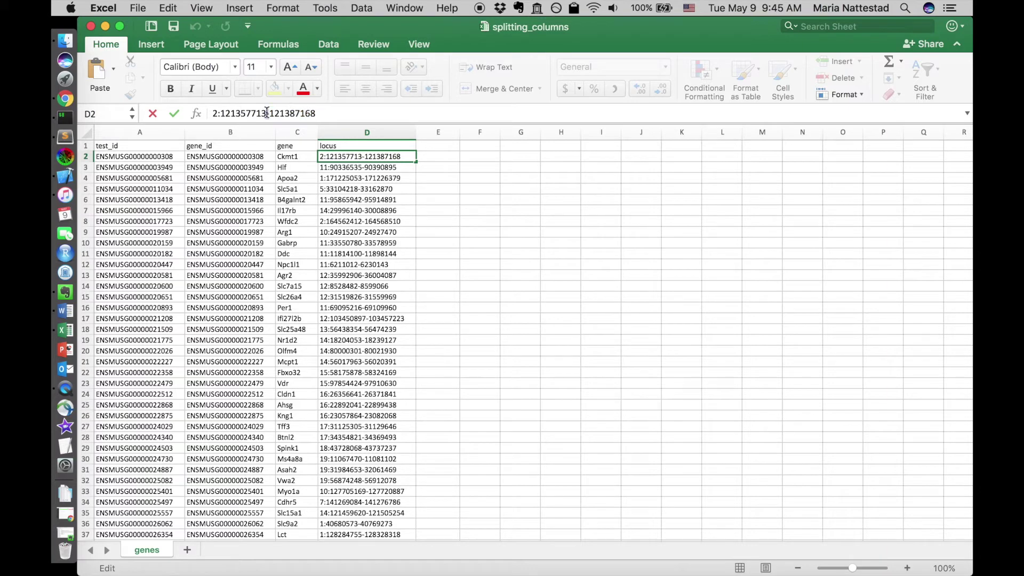
pyautogui.click(338, 110)
pyautogui.click(397, 147)
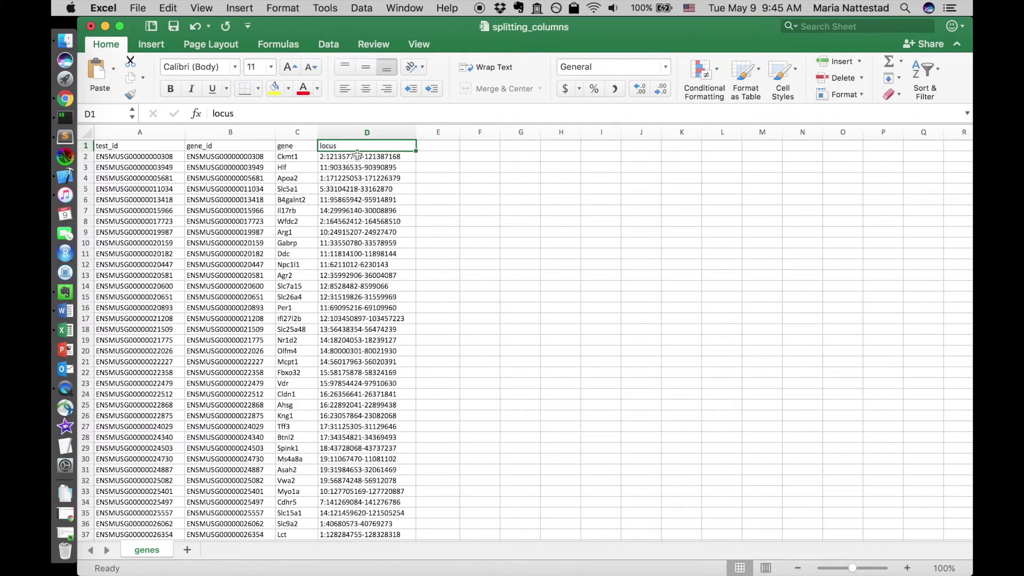
# Select locus column D and launch the Convert Text to Columns Wizard from the Data tab
pyautogui.click(338, 157)
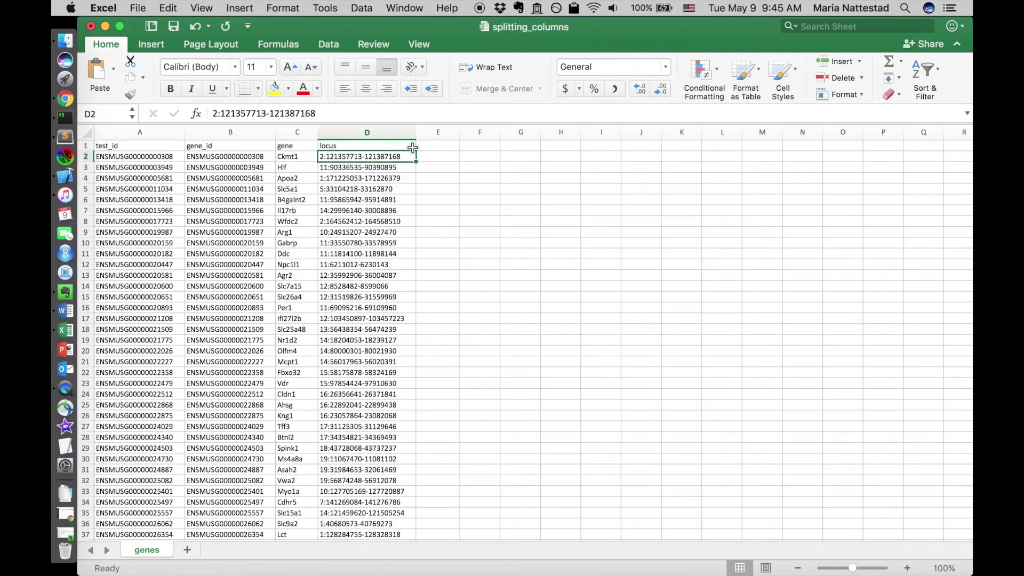
pyautogui.moveTo(414, 155); pyautogui.dragTo(403, 141)
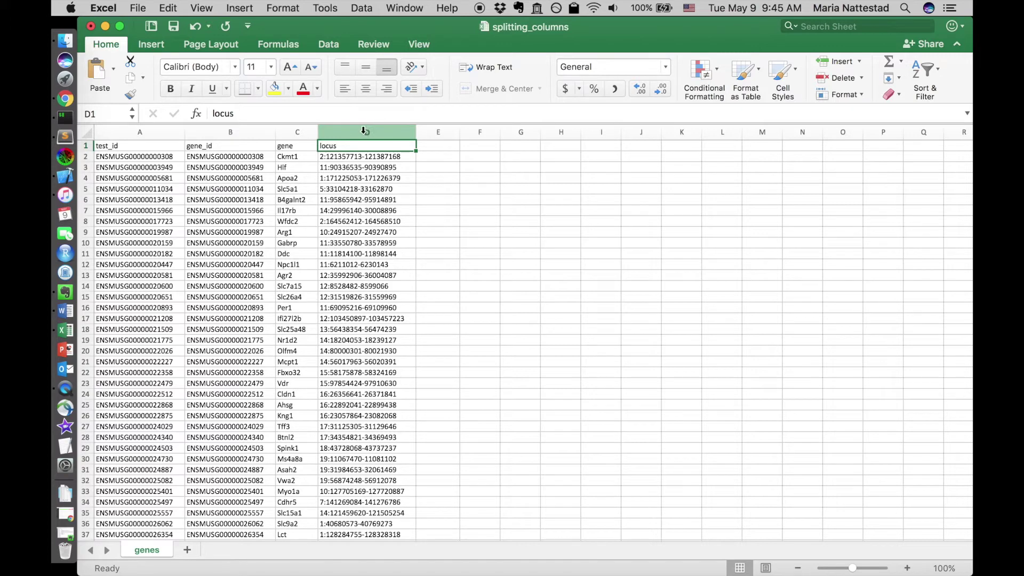
pyautogui.click(365, 130)
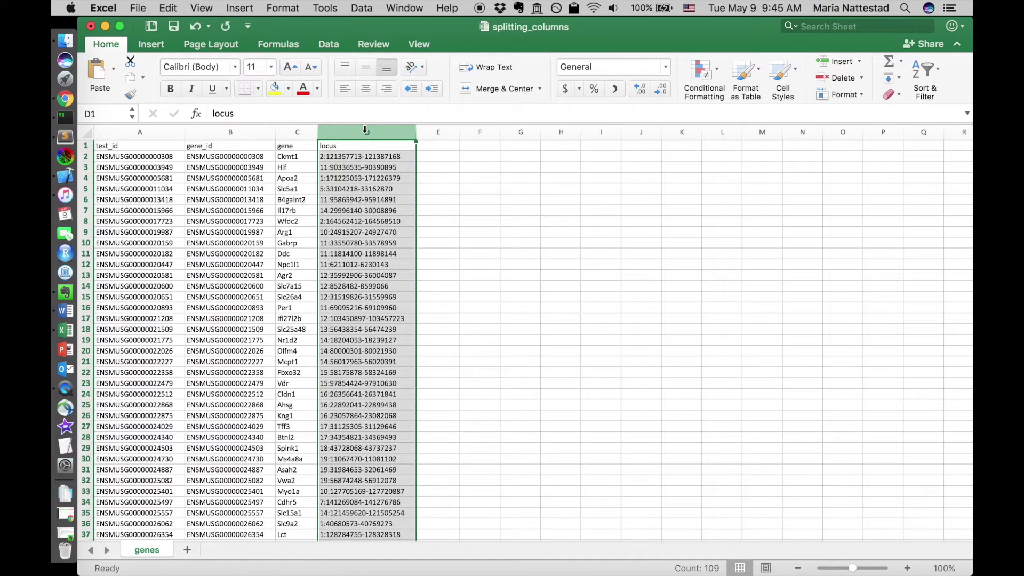
pyautogui.click(329, 45)
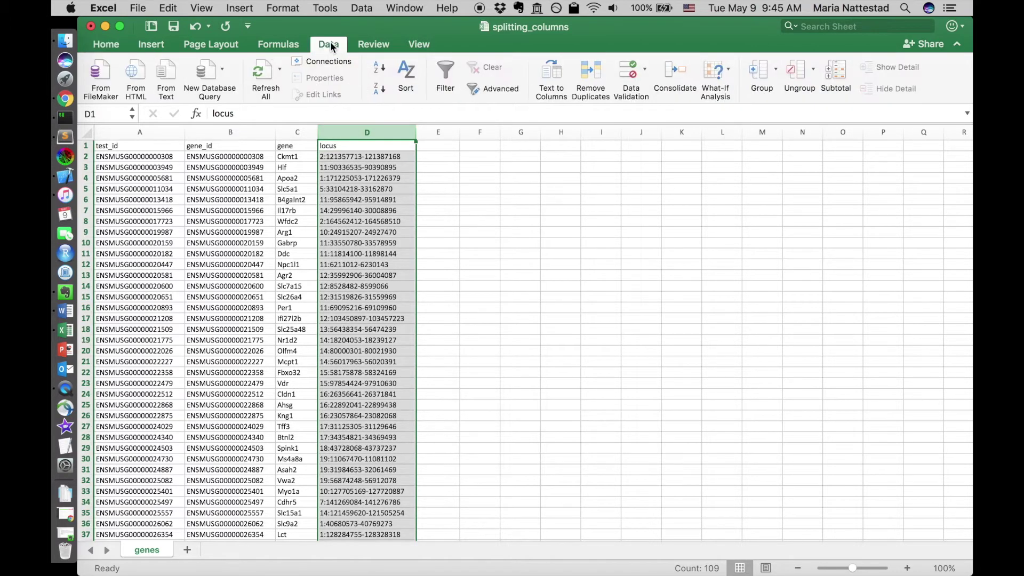
pyautogui.click(554, 77)
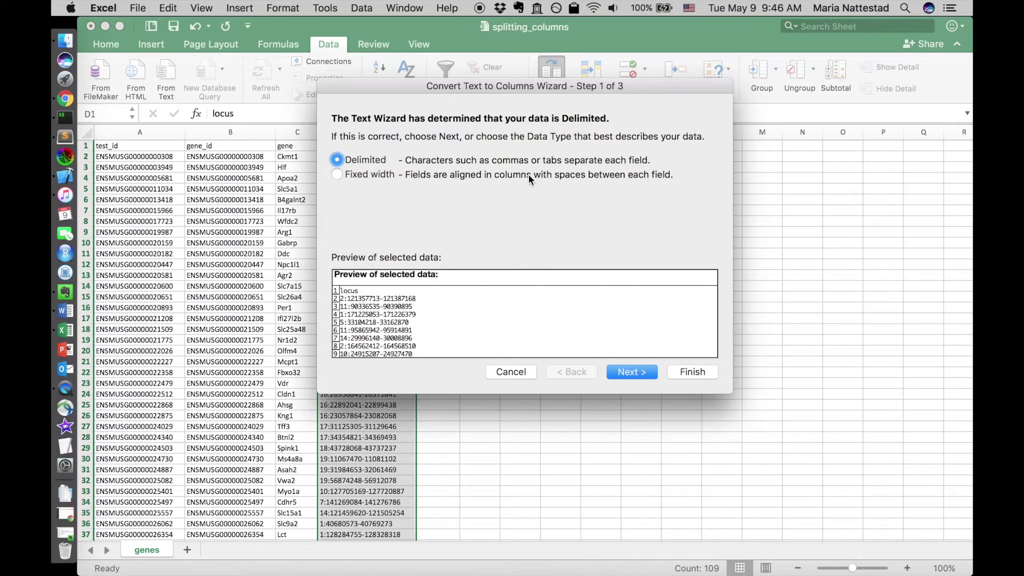
# Split the locus column as delimited text using ':' as the Other delimiter
pyautogui.click(637, 373)
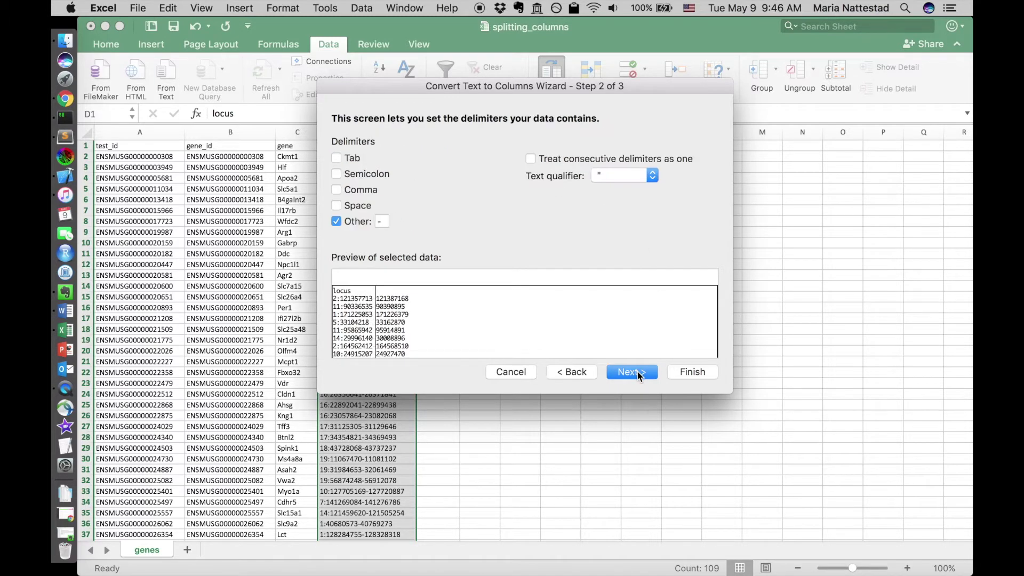
pyautogui.click(381, 221)
pyautogui.write(':')
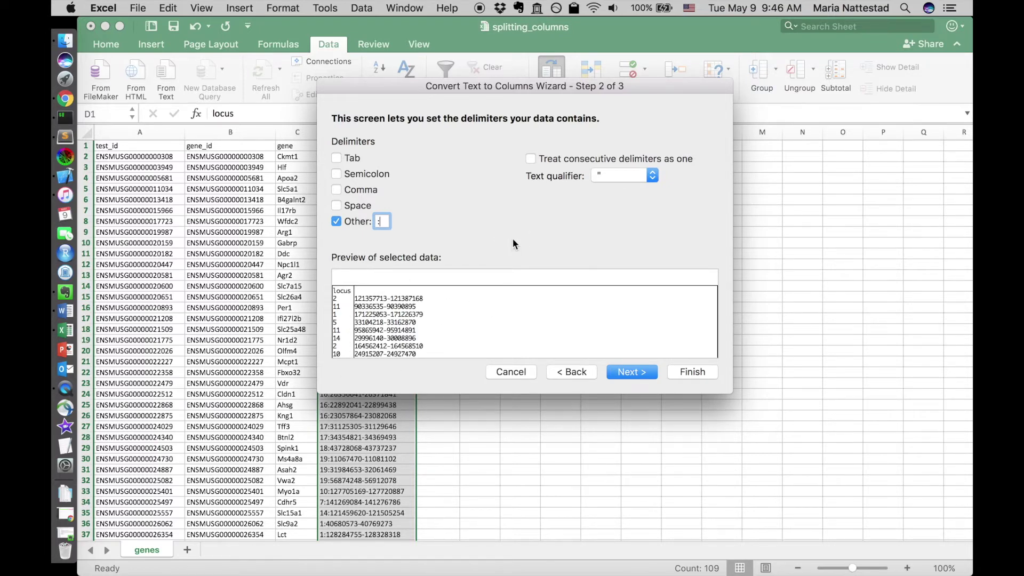
pyautogui.click(699, 376)
# Rename header cell D1 to 'chromosome'
pyautogui.click(376, 149)
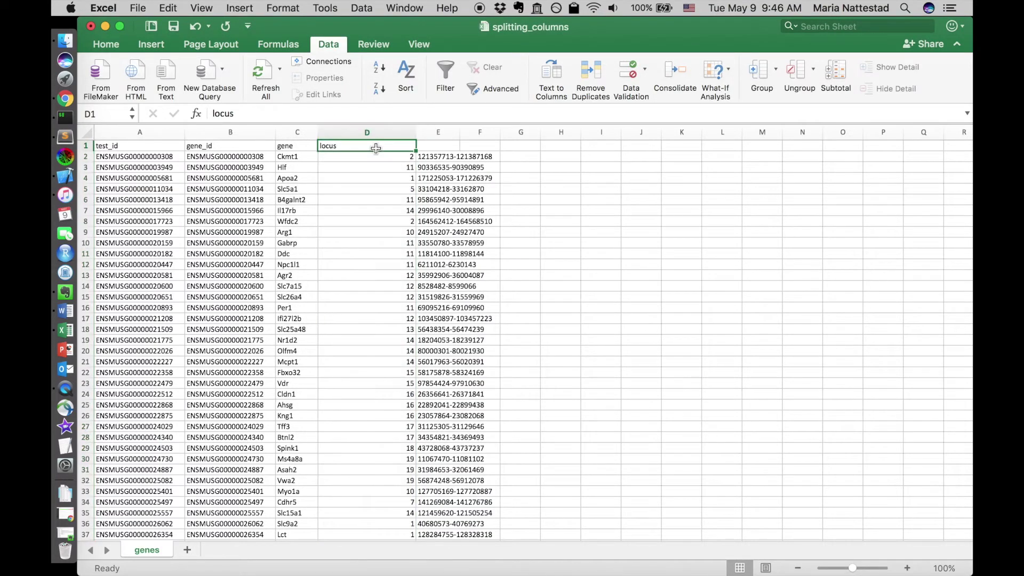
pyautogui.write('chromosome')
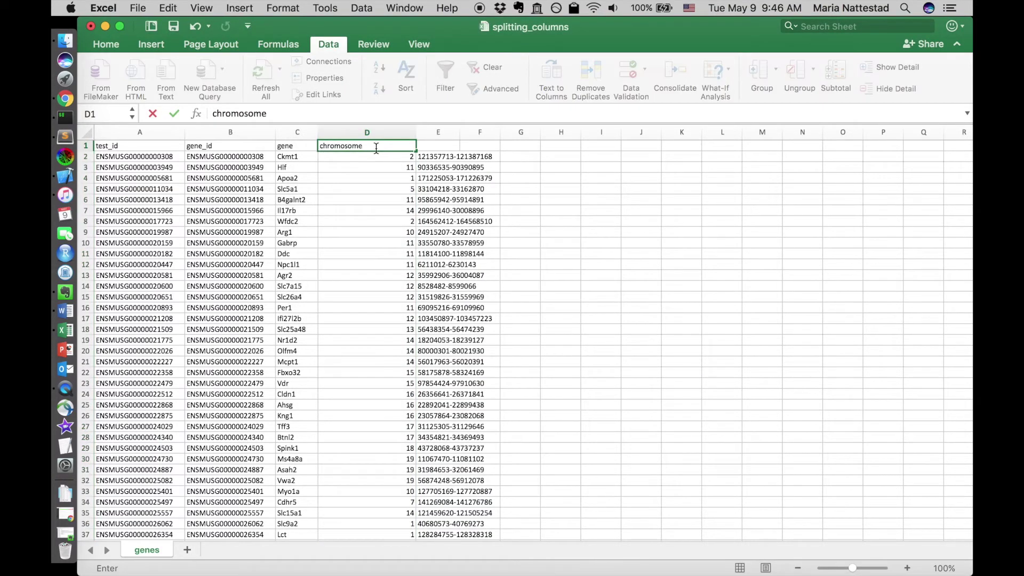
pyautogui.press('Tab')
# Widen column E and split its ranges at the '-' delimiter with Text to Columns
pyautogui.click(442, 130)
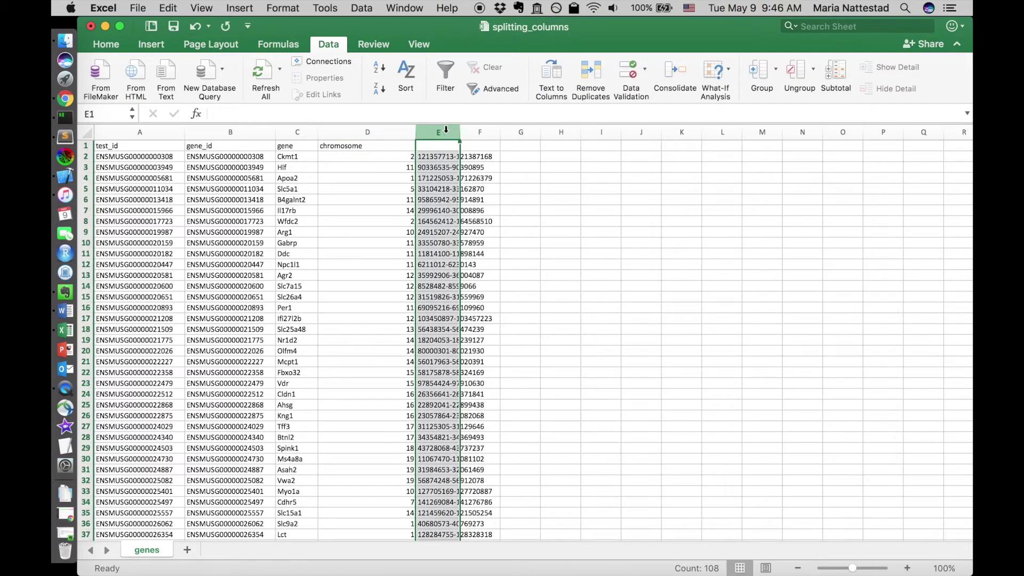
pyautogui.moveTo(461, 130); pyautogui.dragTo(520, 130)
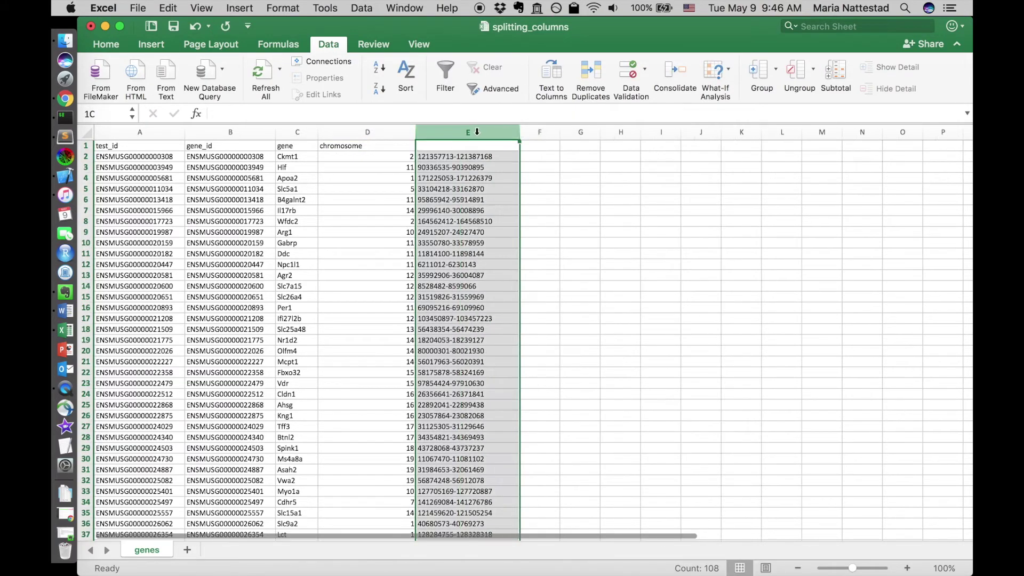
pyautogui.click(556, 69)
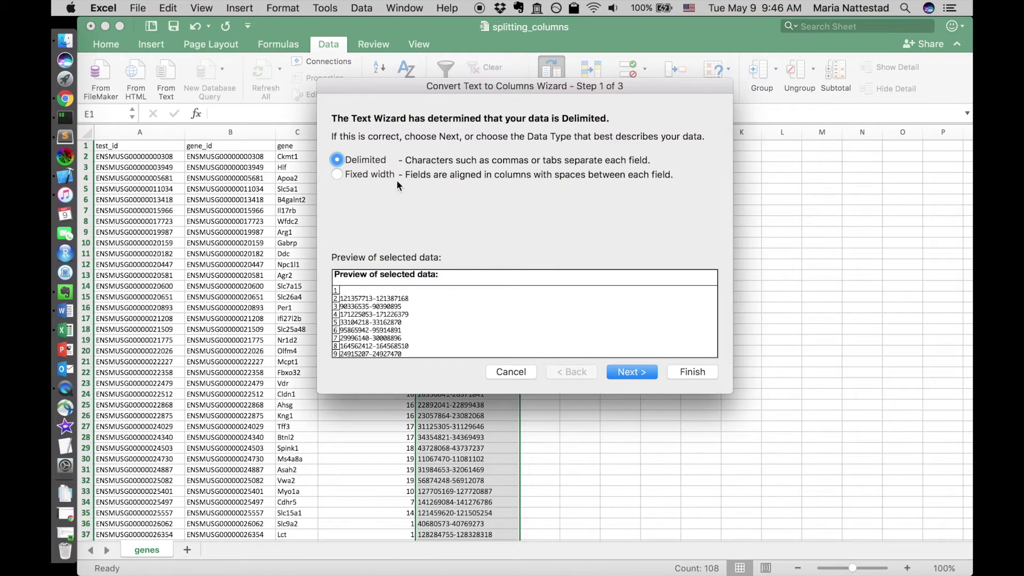
pyautogui.click(625, 372)
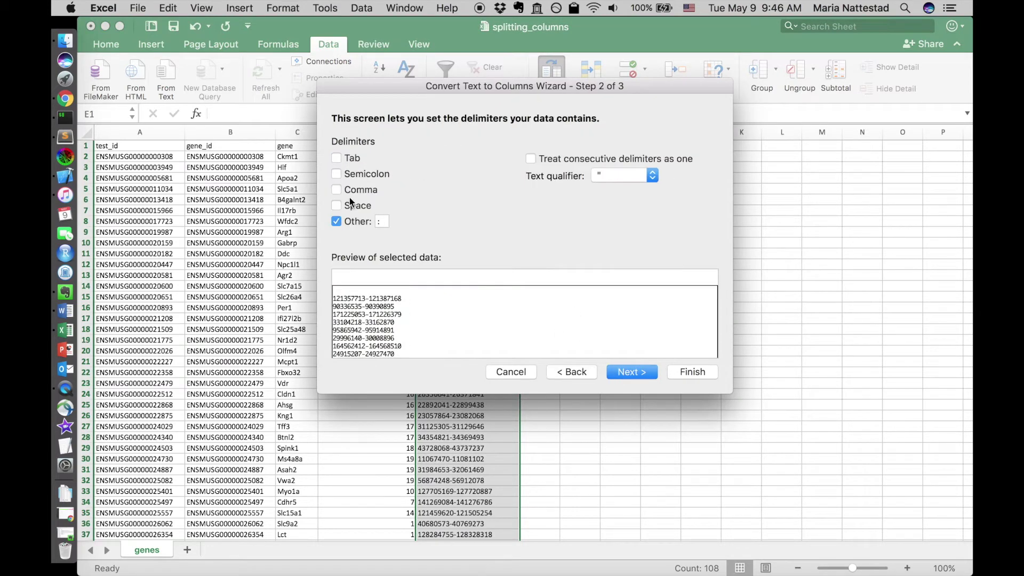
pyautogui.click(382, 221)
pyautogui.press('BackSpace')
pyautogui.write('-')
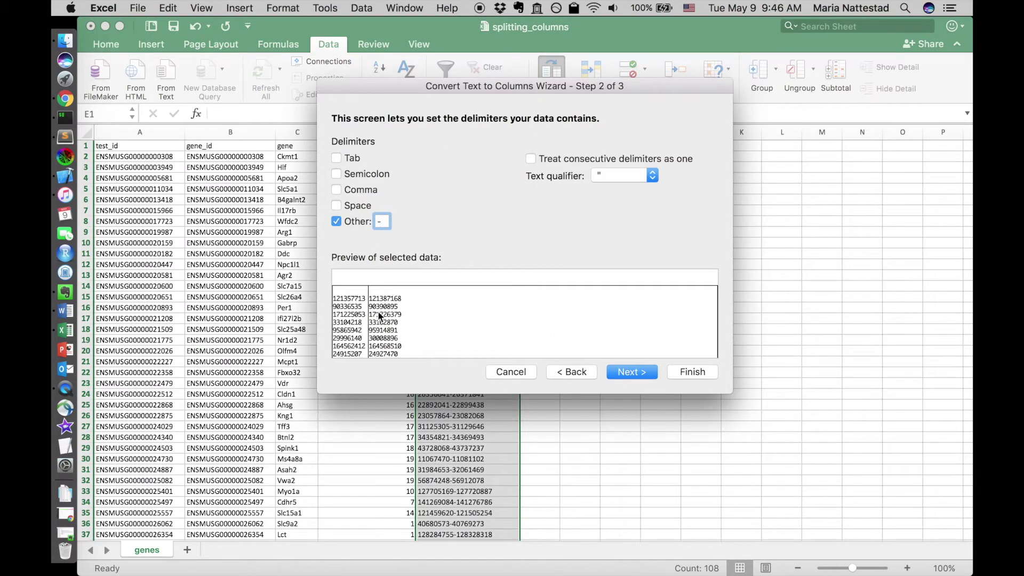
pyautogui.click(694, 372)
# Head column E 'start' and column F 'end'
pyautogui.click(506, 148)
pyautogui.write('start')
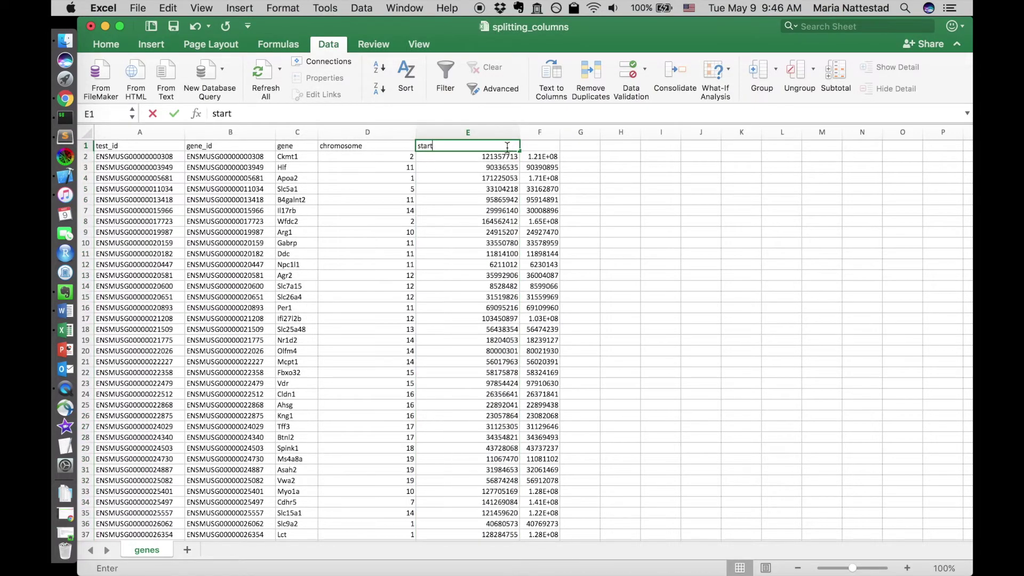
pyautogui.press('Tab')
pyautogui.write('end')
pyautogui.press('Return')
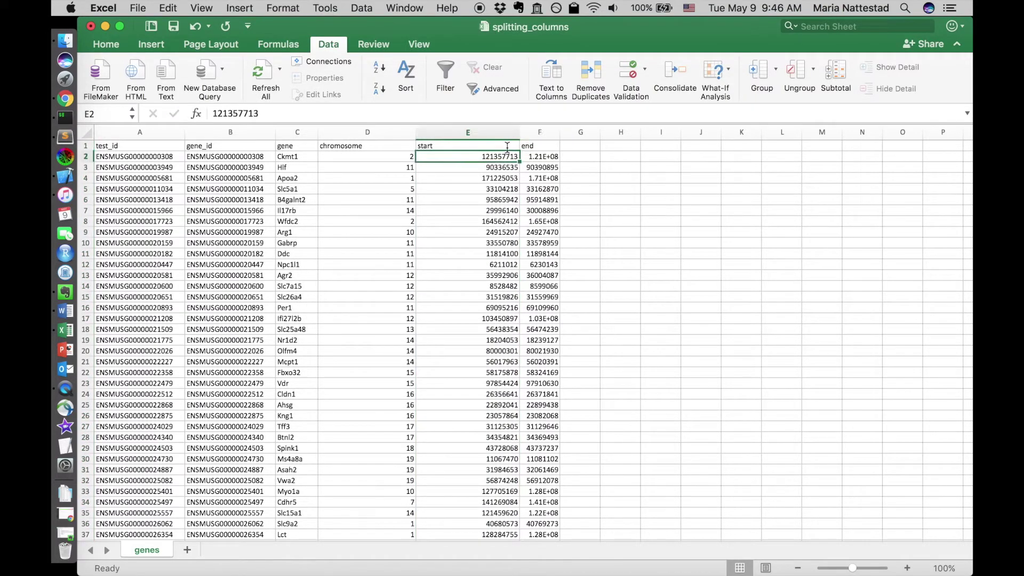
pyautogui.click(573, 146)
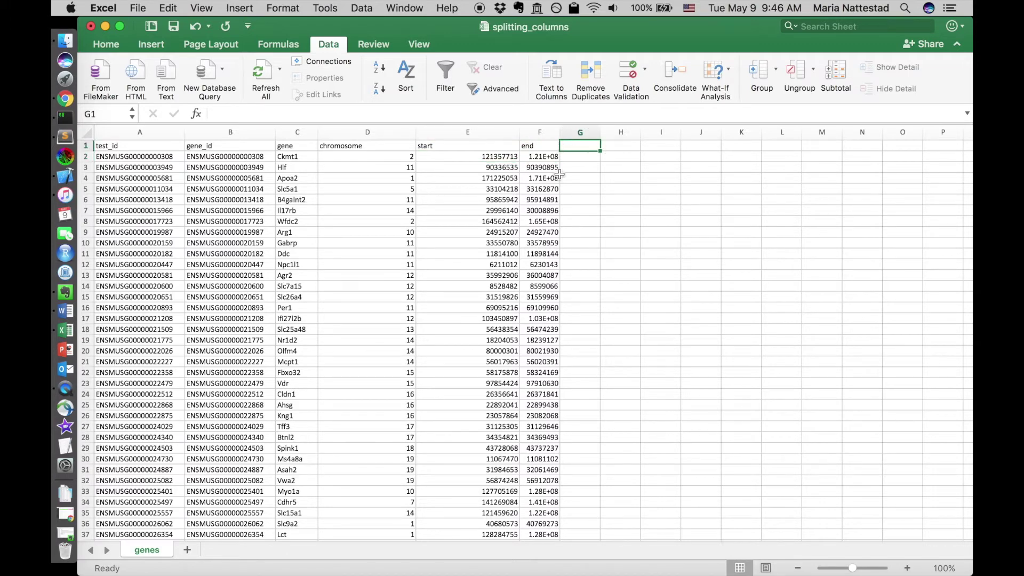
pyautogui.click(137, 7)
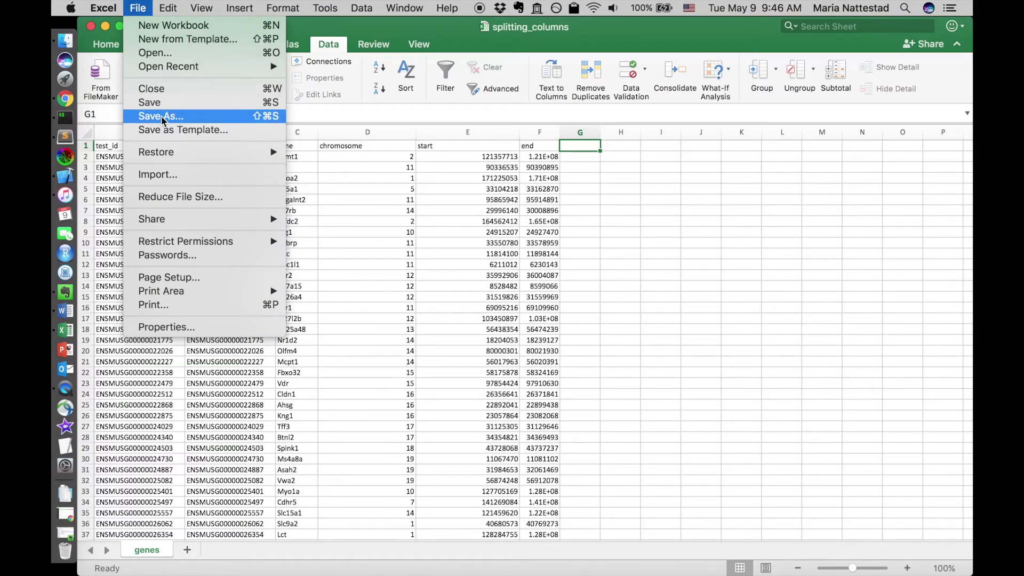
# Save the sheet as splitting_columns in CSV UTF-8 (Comma delimited) (.csv) format
pyautogui.click(161, 116)
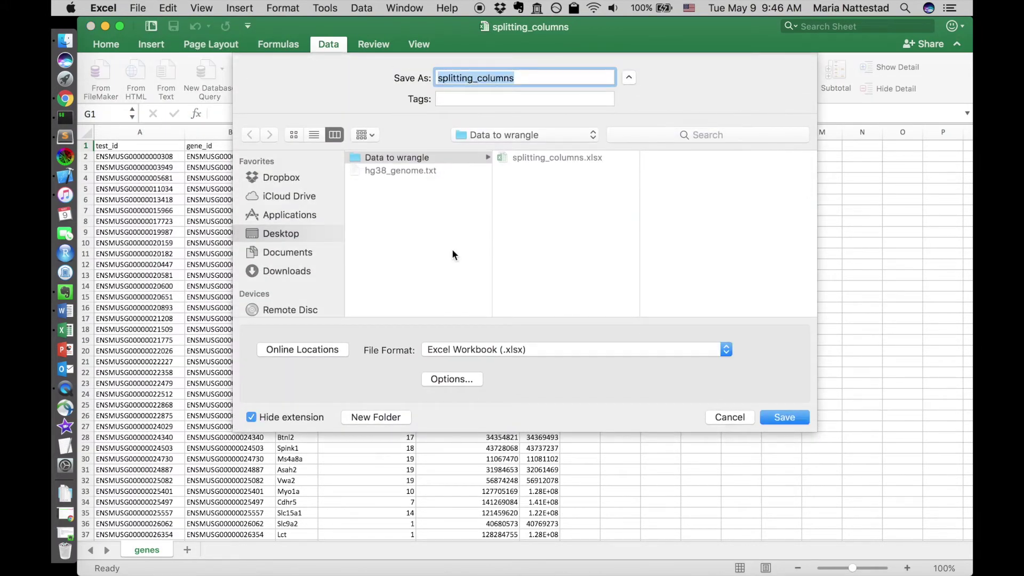
pyautogui.click(539, 349)
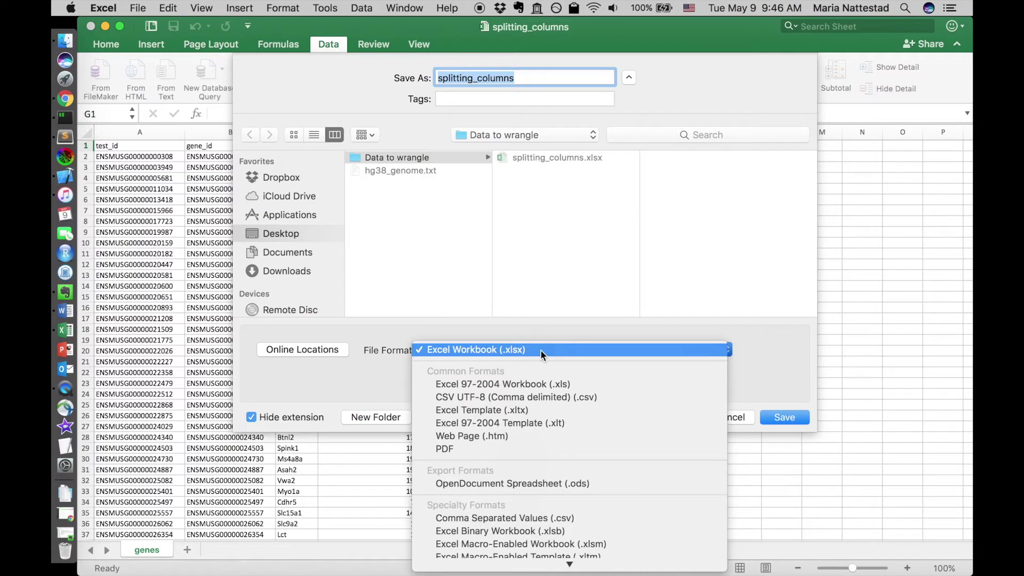
pyautogui.click(558, 398)
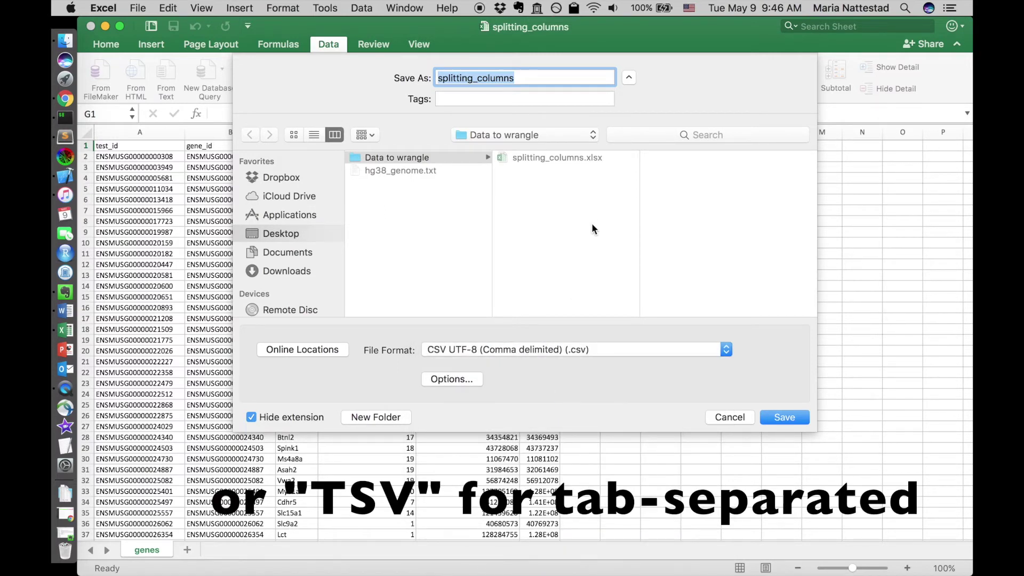
pyautogui.click(784, 418)
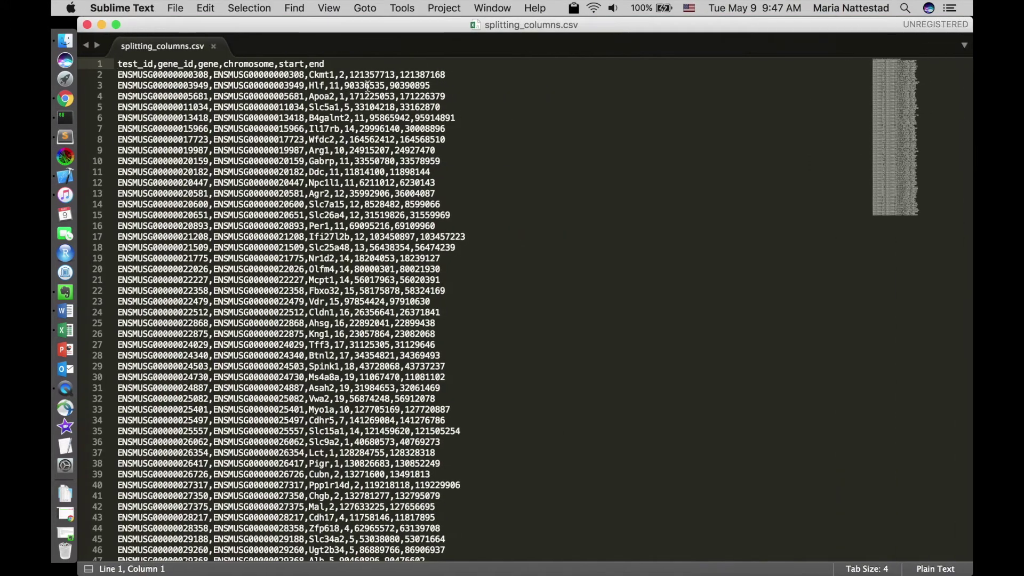
pyautogui.moveTo(228, 64); pyautogui.dragTo(325, 63)
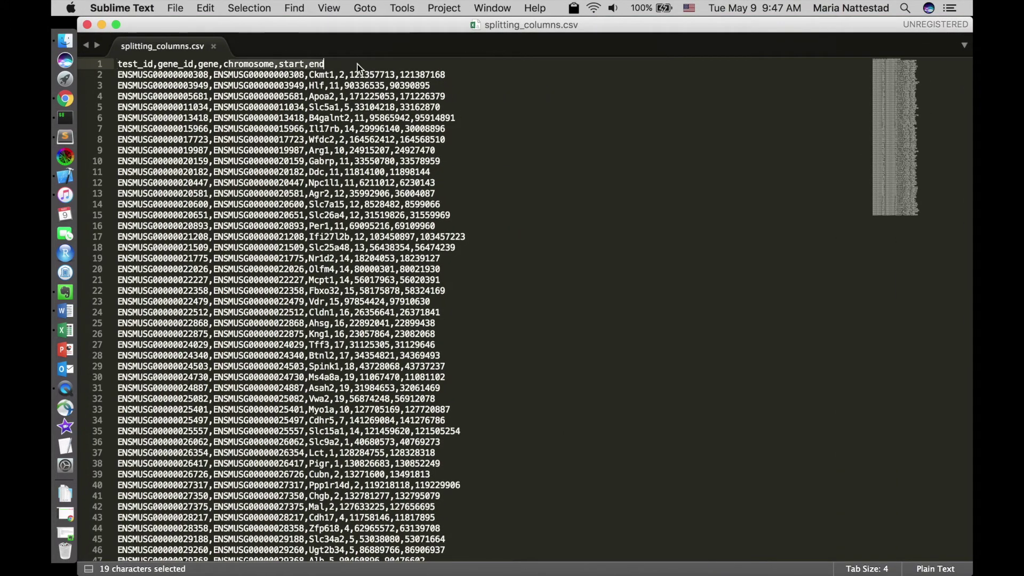
pyautogui.click(535, 76)
pyautogui.press('Down')
pyautogui.press('Down')
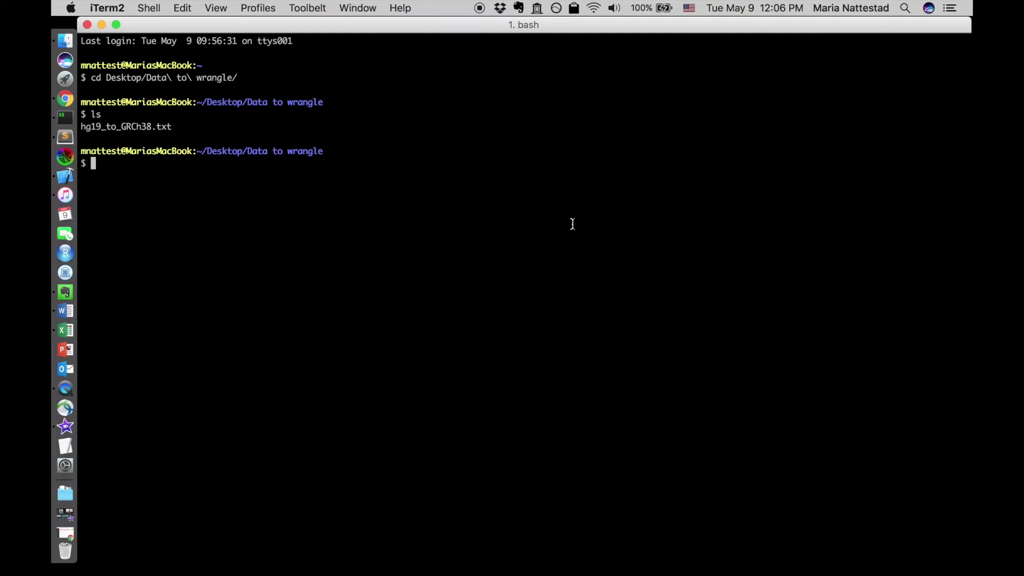
# Page through hg19_to_GRCh38.txt with less -S, noting the 97.72 identity value
pyautogui.write('less -S h')
pyautogui.press('Tab')
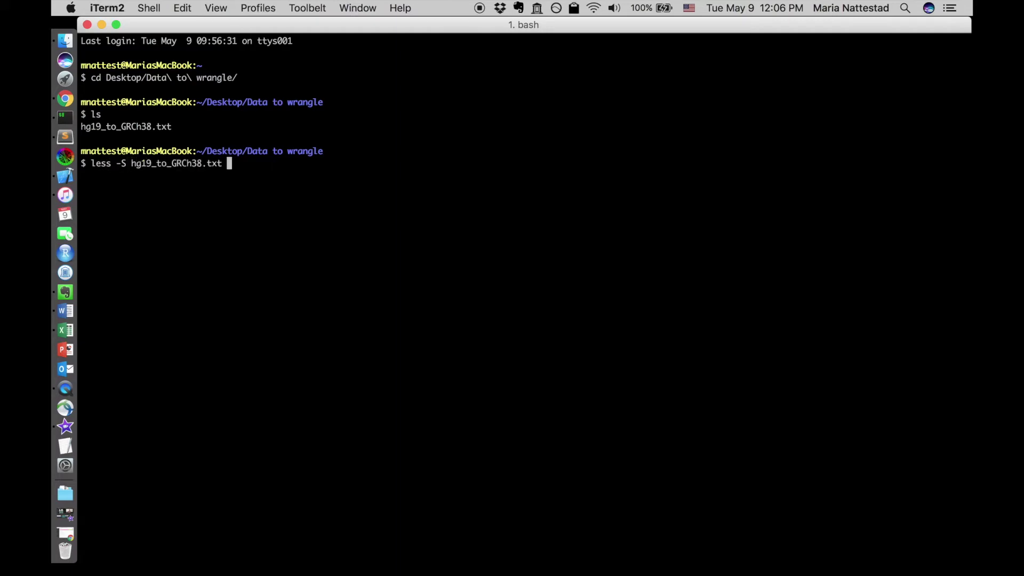
pyautogui.press('Return')
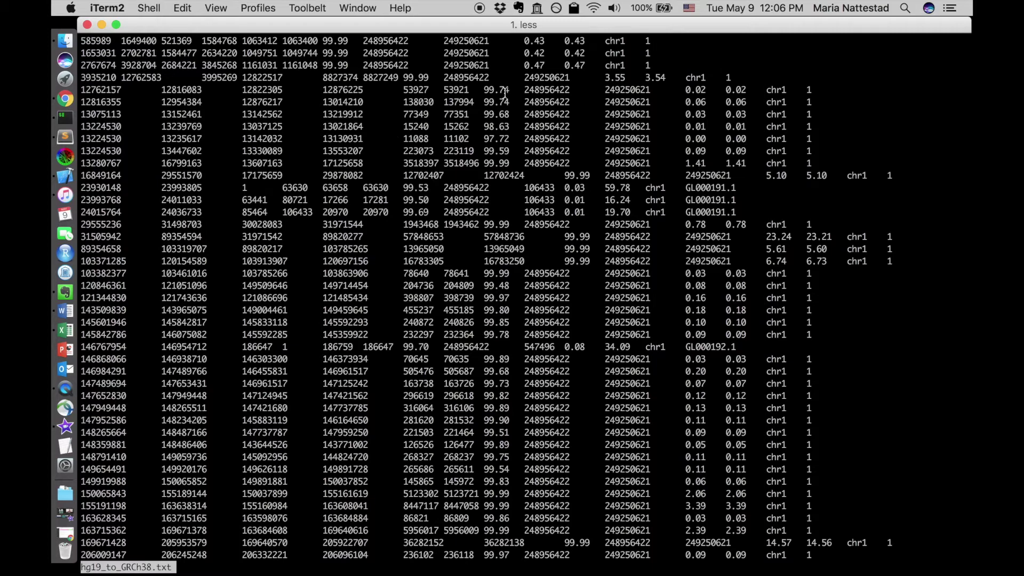
pyautogui.doubleClick(497, 138)
# View only column 7 identity percentages with cut -f 7 hg19_to_GRCh38.txt | less -S
pyautogui.press('q')
pyautogui.press('Up')
pyautogui.hotkey('ctrl', 'a')
pyautogui.hotkey('alt', 'd')
pyautogui.hotkey('alt', 'd')
pyautogui.write('cut -f 7')
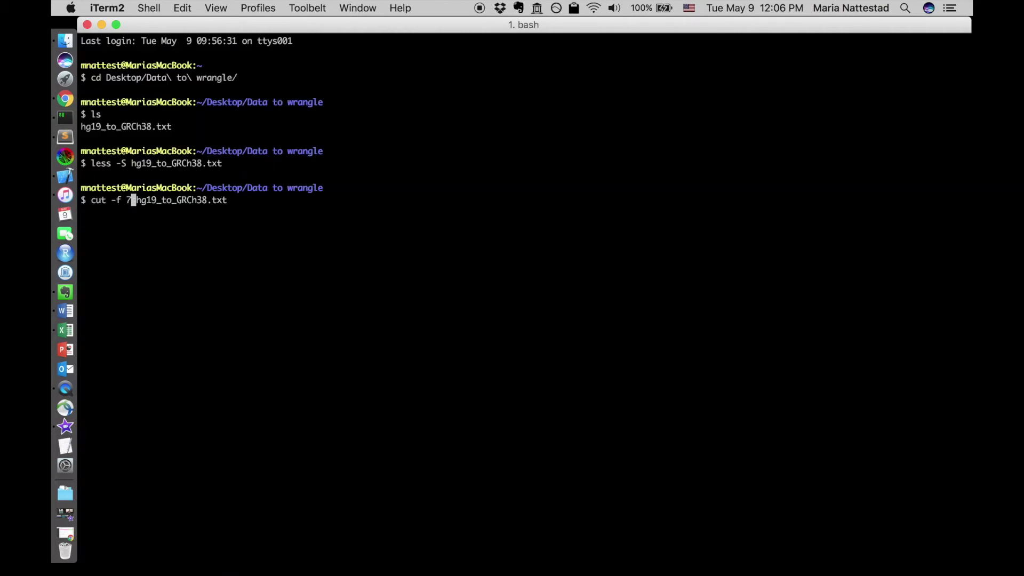
pyautogui.hotkey('ctrl', 'e')
pyautogui.write('| less -S')
pyautogui.press('Return')
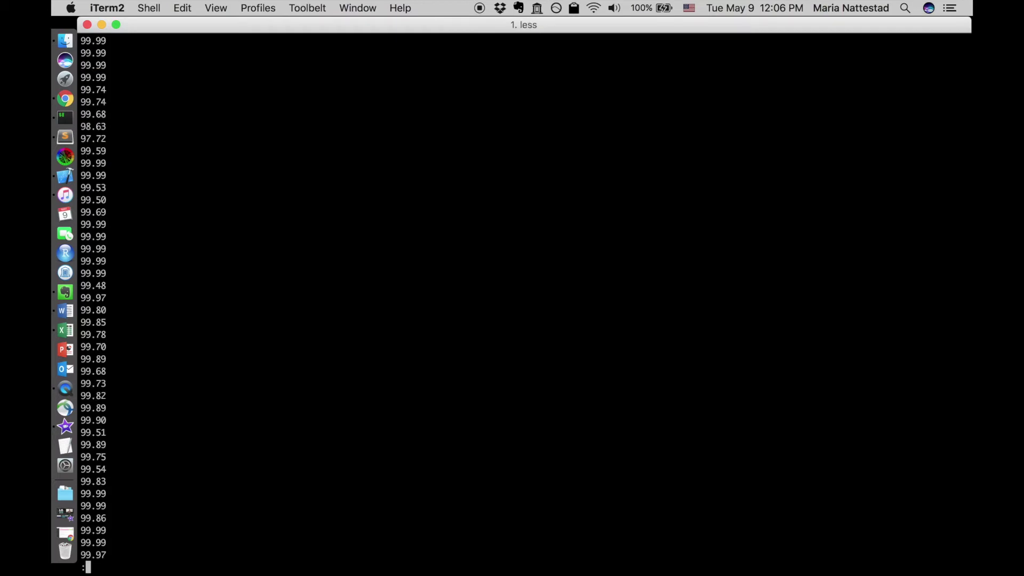
pyautogui.press('q')
# Clear the recalled command and begin typing an awk ' filter
pyautogui.press('Up')
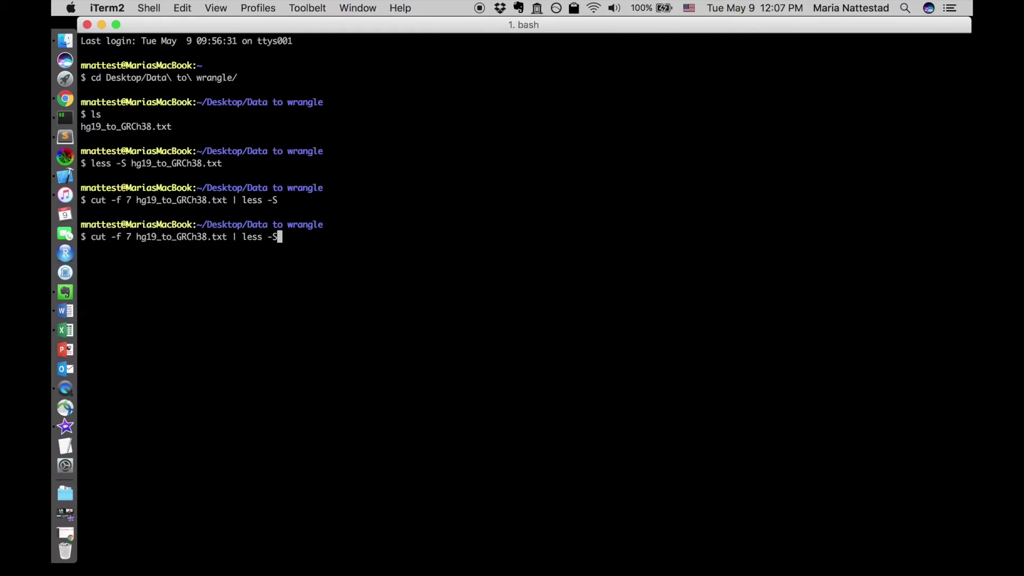
pyautogui.press('BackSpace')
pyautogui.press('BackSpace')
pyautogui.hotkey('ctrl', 'u')
pyautogui.write('awk ')
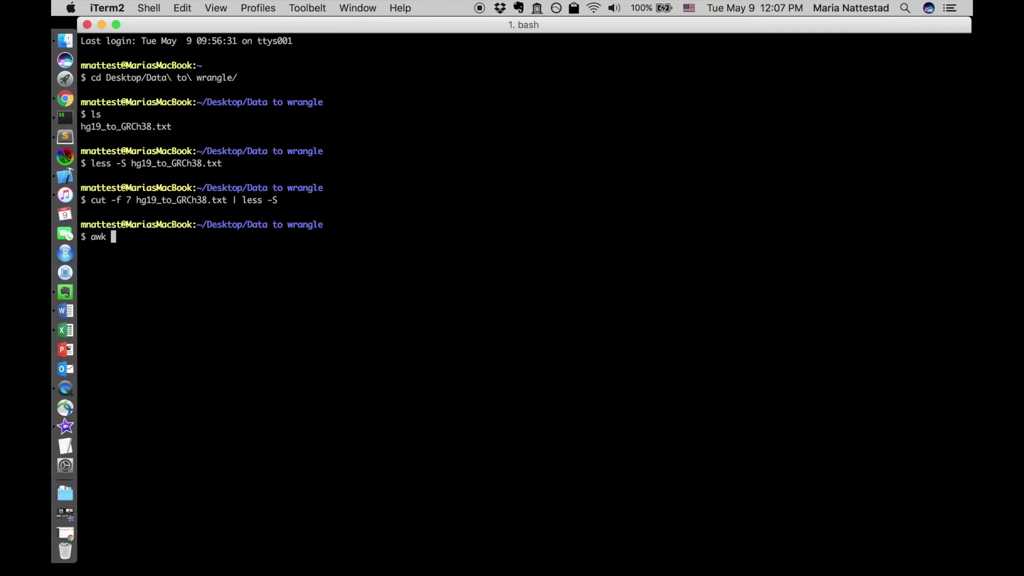
pyautogui.write("'")
# Compose awk '$7>=99.9' hg19_to_GRCh38.txt piped to less -S at the prompt
pyautogui.write('$')
pyautogui.write('7')
pyautogui.write('>=')
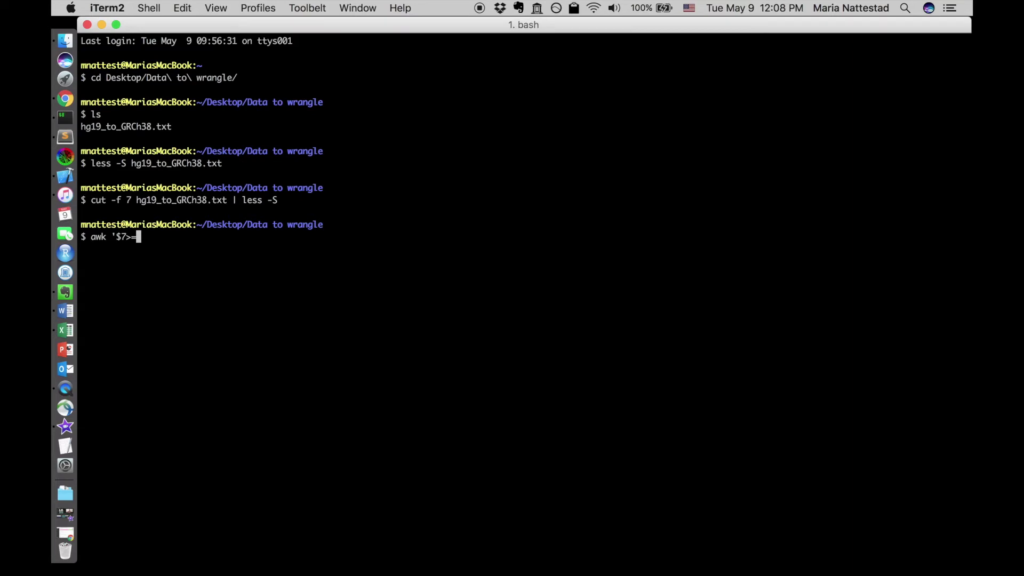
pyautogui.write("99.9'")
pyautogui.write('hg')
pyautogui.press('Tab')
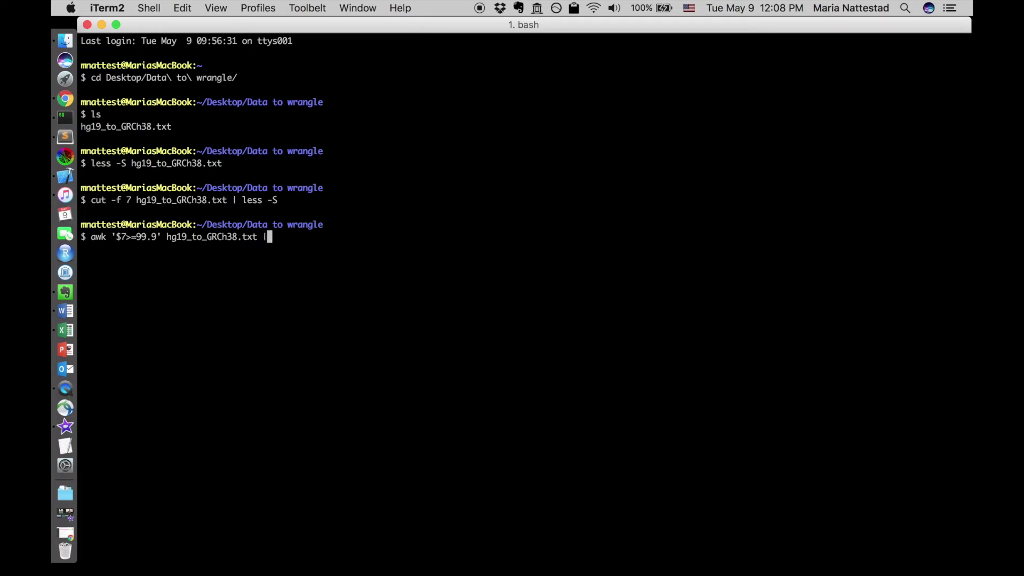
pyautogui.write('less -S')
pyautogui.moveTo(258, 236); pyautogui.dragTo(338, 231)
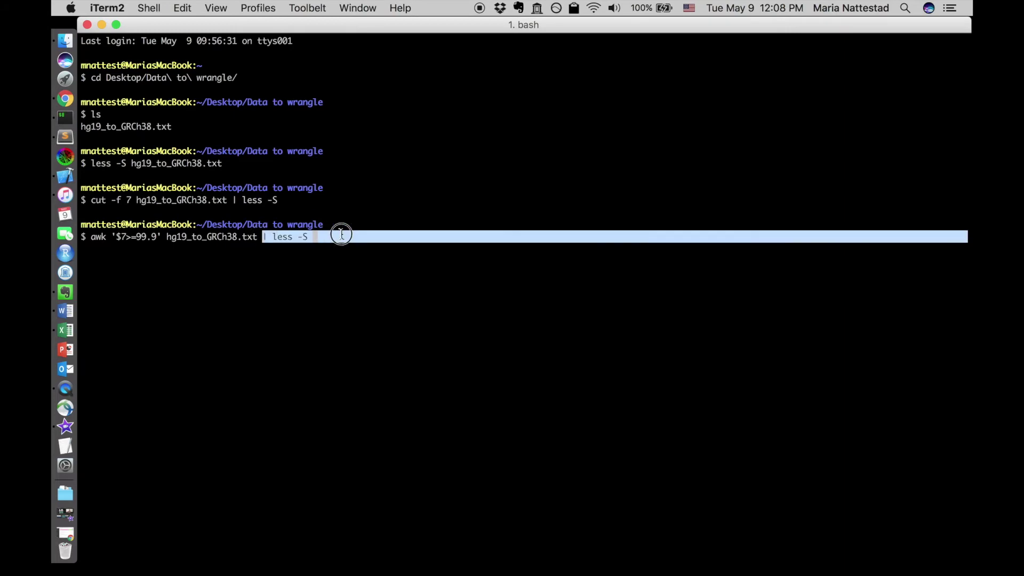
pyautogui.click(378, 236)
# Run the 99.9 identity filter and check the 99.99 and 99.90 values it keeps
pyautogui.press('Return')
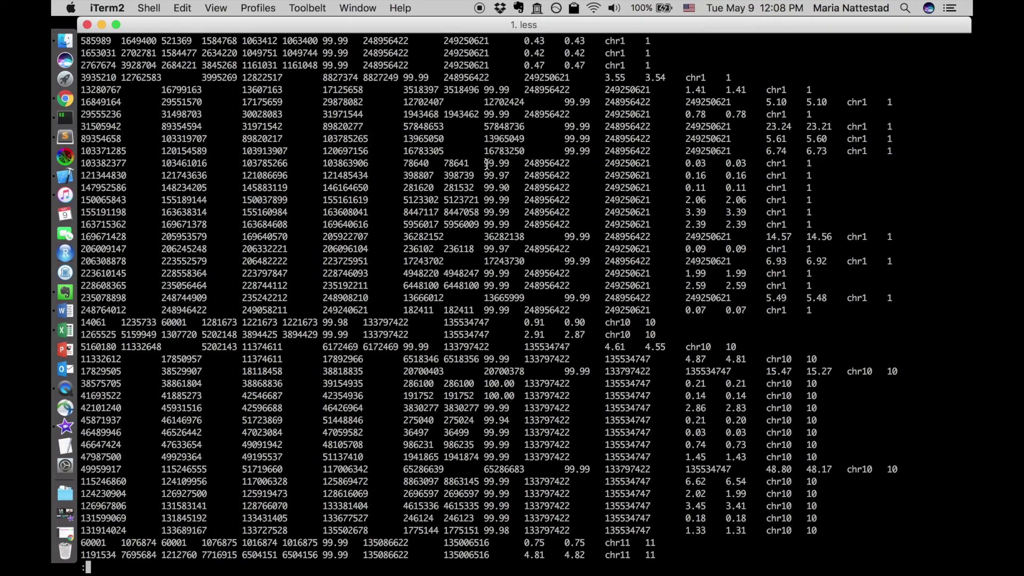
pyautogui.moveTo(484, 163); pyautogui.dragTo(494, 163)
pyautogui.moveTo(484, 200); pyautogui.dragTo(494, 200)
pyautogui.click(506, 201)
pyautogui.moveTo(484, 187); pyautogui.dragTo(513, 187)
pyautogui.click(504, 187)
pyautogui.click(500, 252)
# Check the chr1 chromosome name in the first filtered row, then return to the prompt
pyautogui.doubleClick(614, 41)
pyautogui.click(629, 40)
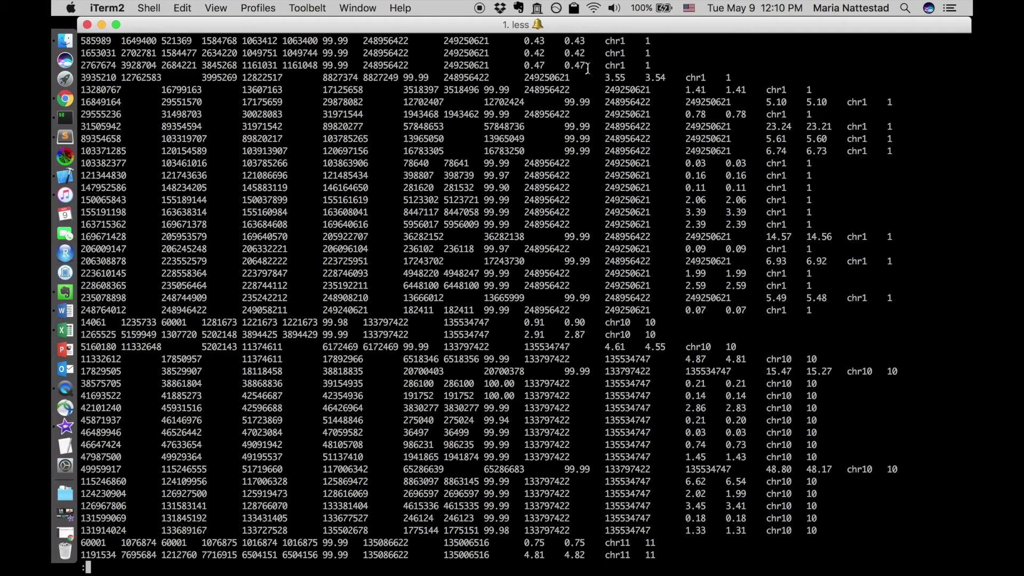
pyautogui.doubleClick(617, 39)
pyautogui.press('q')
pyautogui.press('Up')
# Preview columns 10 onward of the first ten filtered rows with cut -f 10- | head
pyautogui.press('BackSpace')
pyautogui.press('BackSpace')
pyautogui.press('BackSpace')
pyautogui.press('BackSpace')
pyautogui.press('BackSpace')
pyautogui.press('BackSpace')
pyautogui.press('BackSpace')
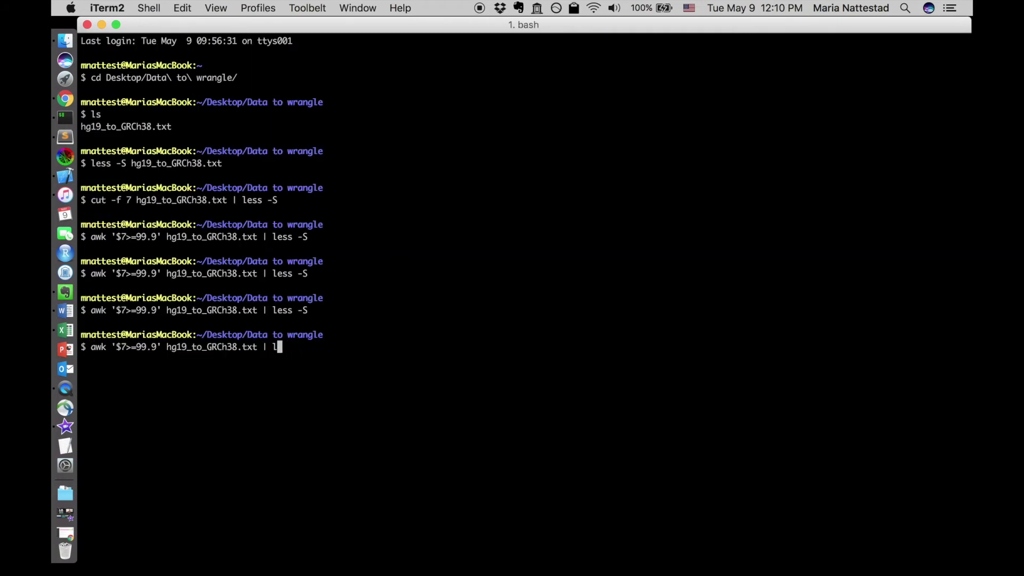
pyautogui.write('cut -f ')
pyautogui.write('12')
pyautogui.press('BackSpace')
pyautogui.press('BackSpace')
pyautogui.write('10- | head')
pyautogui.press('Return')
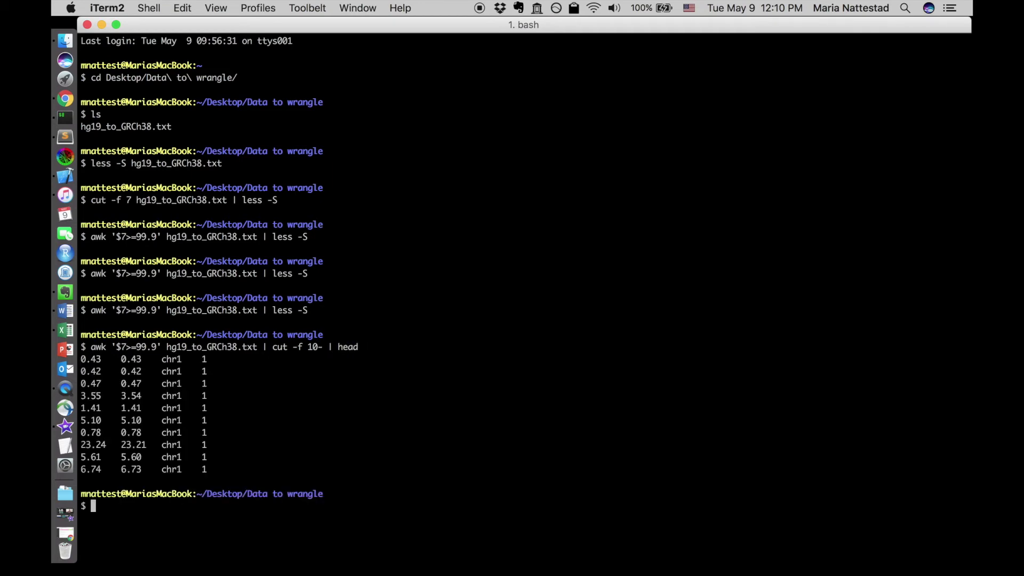
# Narrow the preview to columns 12 onward for the first ten rows
pyautogui.press('Up')
pyautogui.press('Left')
pyautogui.press('Left')
pyautogui.press('Left')
pyautogui.press('Left')
pyautogui.press('Left')
pyautogui.press('Left')
pyautogui.press('Left')
pyautogui.press('Left')
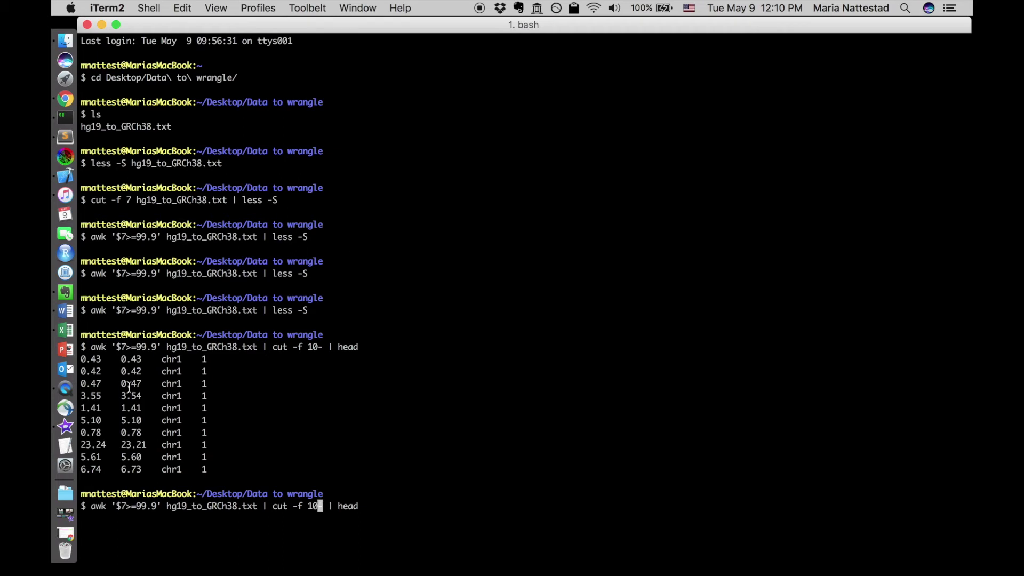
pyautogui.moveTo(142, 361); pyautogui.dragTo(79, 361)
pyautogui.click(268, 368)
pyautogui.press('BackSpace')
pyautogui.write('2')
pyautogui.press('Return')
# Print only column 12 of the first ten rows, showing chr1
pyautogui.press('Up')
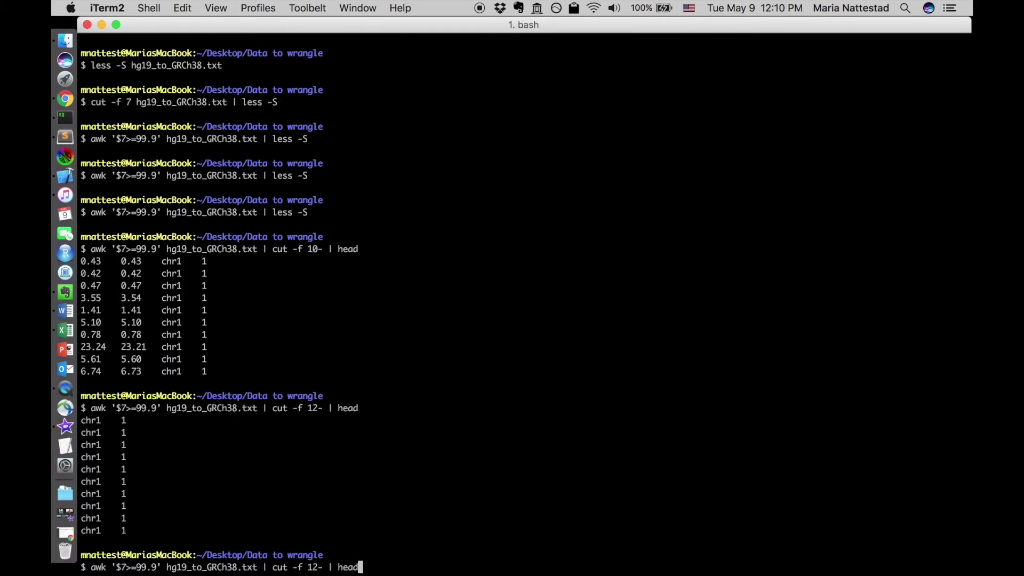
pyautogui.press('BackSpace')
pyautogui.press('BackSpace')
pyautogui.press('BackSpace')
pyautogui.press('BackSpace')
pyautogui.press('BackSpace')
pyautogui.press('BackSpace')
pyautogui.press('BackSpace')
pyautogui.press('BackSpace')
pyautogui.write('| head')
pyautogui.press('Return')
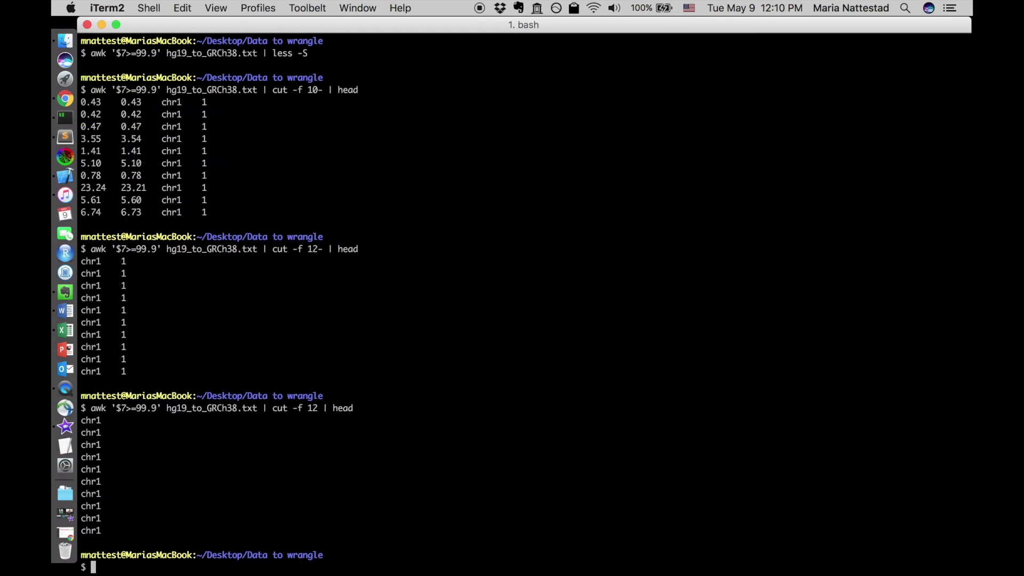
# Trim the pipeline back and extend the awk filter with && $12=="chrX"
pyautogui.press('Up')
pyautogui.press('BackSpace')
pyautogui.press('BackSpace')
pyautogui.press('BackSpace')
pyautogui.press('BackSpace')
pyautogui.press('BackSpace')
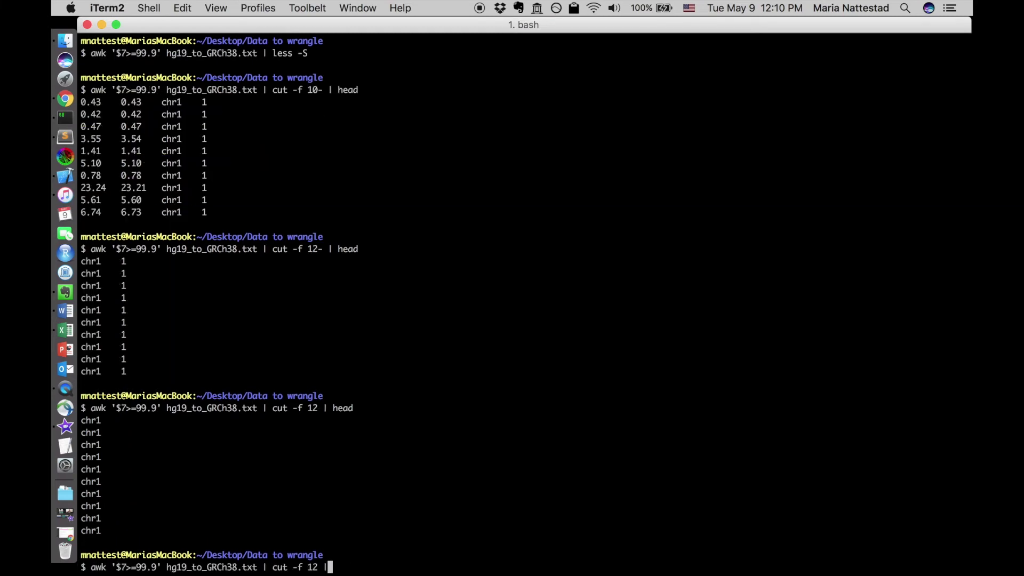
pyautogui.press('BackSpace')
pyautogui.press('BackSpace')
pyautogui.press('BackSpace')
pyautogui.press('BackSpace')
pyautogui.press('BackSpace')
pyautogui.press('BackSpace')
pyautogui.press('BackSpace')
pyautogui.press('BackSpace')
pyautogui.press('BackSpace')
pyautogui.press('BackSpace')
pyautogui.press('BackSpace')
pyautogui.press('BackSpace')
pyautogui.press('BackSpace')
pyautogui.press('BackSpace')
pyautogui.press('BackSpace')
pyautogui.press('Left')
pyautogui.press('Left')
pyautogui.press('Left')
pyautogui.press('Left')
pyautogui.press('Left')
pyautogui.press('Left')
pyautogui.press('Left')
pyautogui.press('Left')
pyautogui.press('Left')
pyautogui.press('Left')
pyautogui.press('Left')
pyautogui.press('Left')
pyautogui.press('Left')
pyautogui.press('Left')
pyautogui.press('Left')
pyautogui.press('Left')
pyautogui.press('Left')
pyautogui.press('Left')
pyautogui.press('Right')
pyautogui.press('Right')
pyautogui.press('Right')
pyautogui.press('Right')
pyautogui.press('Right')
pyautogui.press('Right')
pyautogui.press('Right')
pyautogui.press('Right')
pyautogui.press('Right')
pyautogui.press('Right')
pyautogui.press('Right')
pyautogui.press('Right')
pyautogui.press('Right')
pyautogui.press('Right')
pyautogui.press('Right')
pyautogui.press('Right')
pyautogui.press('Right')
pyautogui.press('Right')
pyautogui.press('Right')
pyautogui.press('Left')
pyautogui.press('Left')
pyautogui.press('Left')
pyautogui.press('Left')
pyautogui.press('Left')
pyautogui.press('Left')
pyautogui.press('Left')
pyautogui.press('Left')
pyautogui.press('Left')
pyautogui.press('Left')
pyautogui.press('Left')
pyautogui.press('Left')
pyautogui.press('Left')
pyautogui.press('Left')
pyautogui.press('Left')
pyautogui.press('Left')
pyautogui.press('Left')
pyautogui.press('Left')
pyautogui.press('Left')
pyautogui.press('Left')
pyautogui.write('&&')
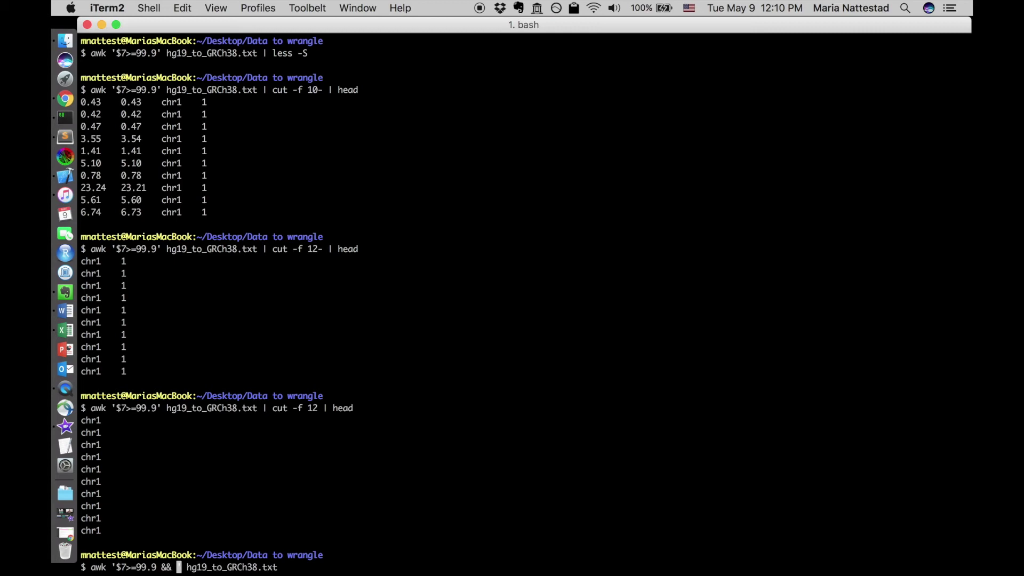
pyautogui.write(' $')
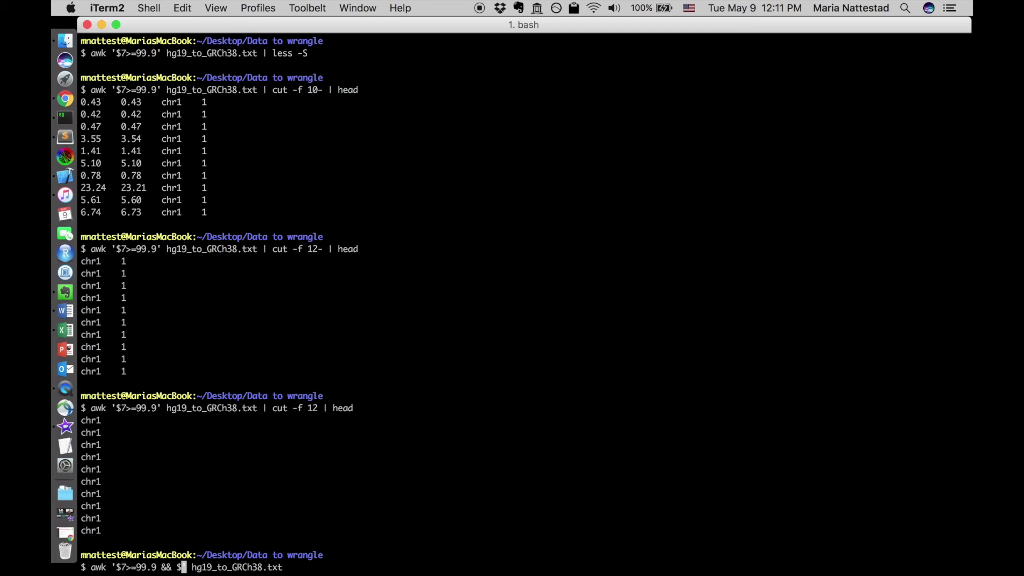
pyautogui.write('12==')
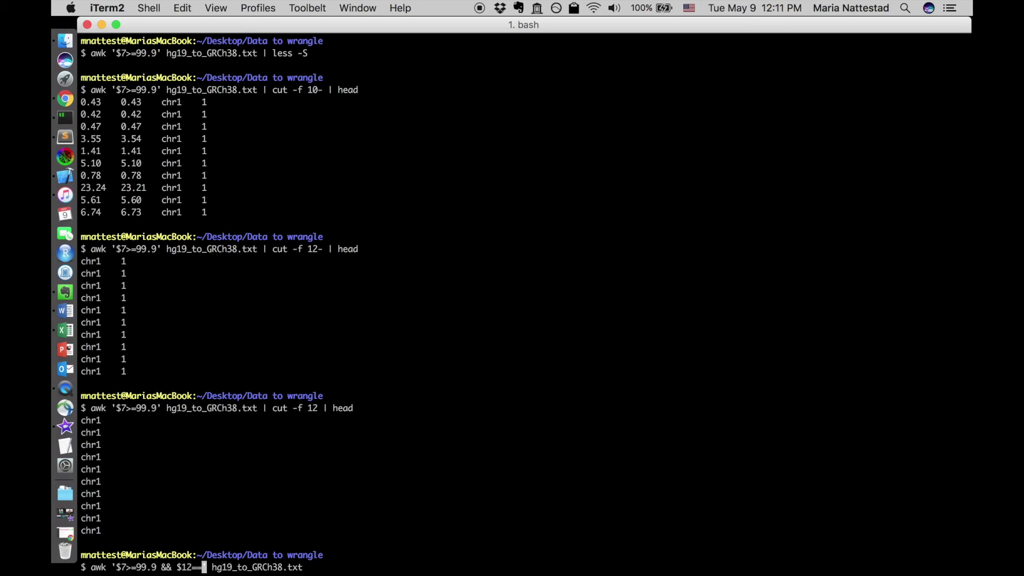
pyautogui.write('"chrX"')
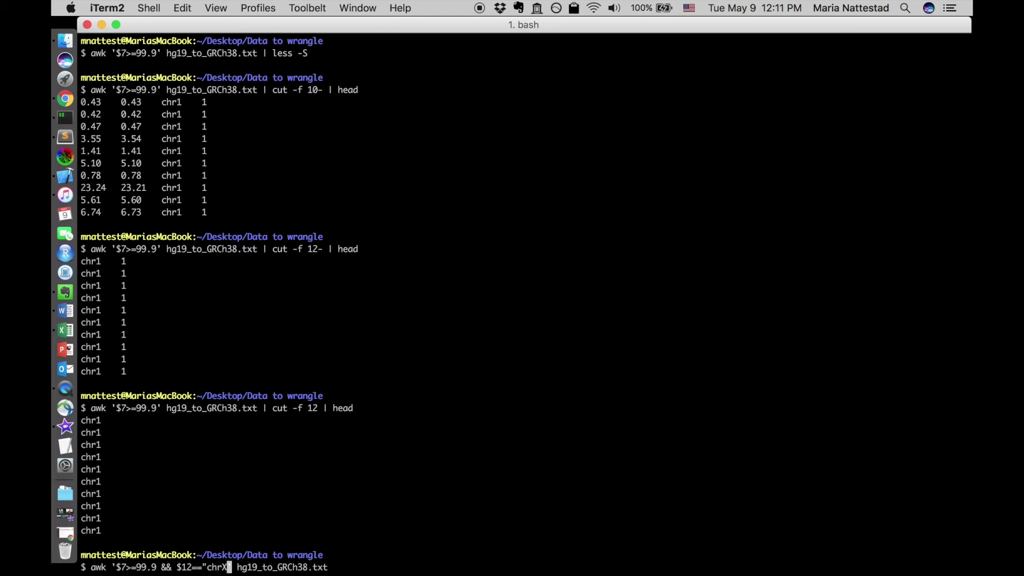
# Join the two awk conditions with && so the filter reads '$7>=99.9 && $12=="chrX"'
pyautogui.press('Right')
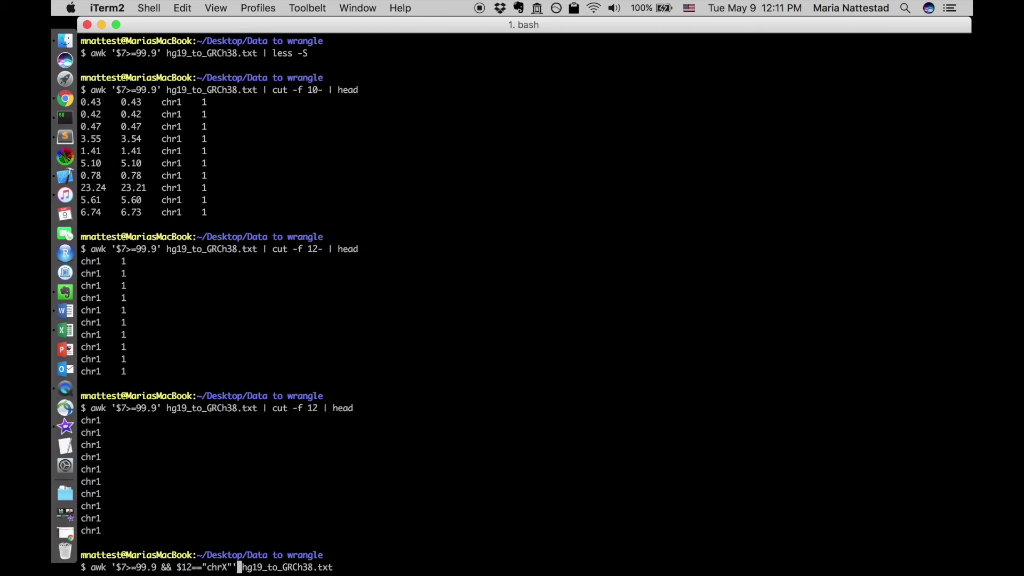
pyautogui.press('Left')
pyautogui.press('Left')
pyautogui.press('Left')
pyautogui.press('Left')
pyautogui.press('Left')
pyautogui.press('Left')
pyautogui.press('Left')
pyautogui.press('Right')
pyautogui.press('Right')
pyautogui.press('Right')
pyautogui.press('Right')
pyautogui.press('Right')
pyautogui.press('Right')
pyautogui.press('Right')
pyautogui.press('Left')
pyautogui.press('Left')
pyautogui.press('Left')
pyautogui.press('Left')
pyautogui.press('Left')
pyautogui.press('Left')
pyautogui.press('Left')
pyautogui.press('Right')
pyautogui.press('Right')
pyautogui.press('Right')
pyautogui.press('Right')
pyautogui.press('Right')
pyautogui.press('Right')
pyautogui.press('Right')
pyautogui.press('Right')
pyautogui.press('Right')
pyautogui.press('Right')
pyautogui.press('Right')
pyautogui.press('Right')
pyautogui.press('Right')
pyautogui.press('Right')
pyautogui.press('Right')
pyautogui.press('Right')
pyautogui.press('Right')
pyautogui.press('Right')
pyautogui.press('Right')
pyautogui.press('Right')
pyautogui.press('Right')
pyautogui.press('Right')
pyautogui.press('Right')
pyautogui.doubleClick(166, 567)
pyautogui.moveTo(116, 567); pyautogui.dragTo(232, 567)
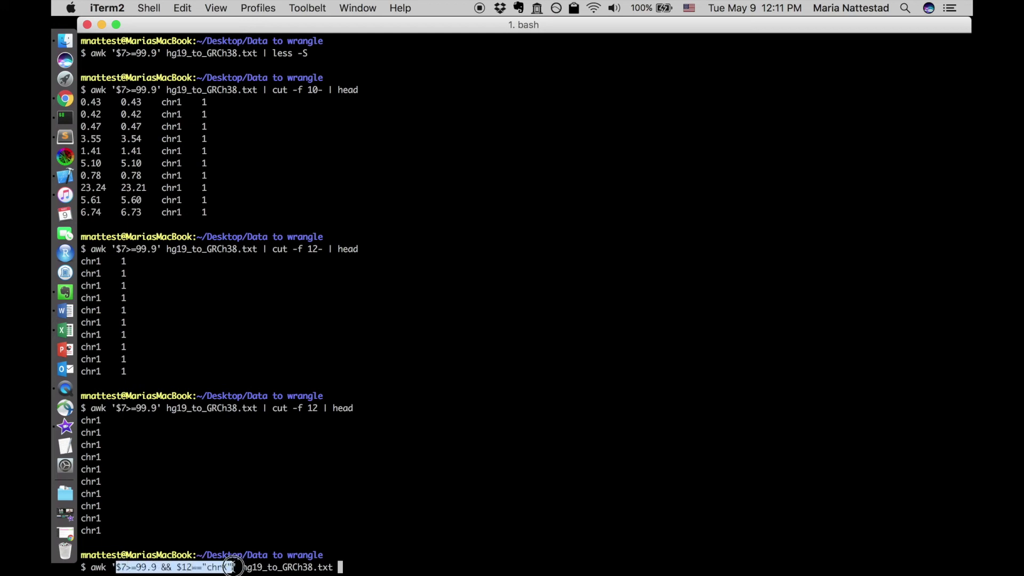
pyautogui.click(232, 567)
pyautogui.press('Left')
pyautogui.press('Left')
pyautogui.press('Left')
pyautogui.press('Left')
pyautogui.press('Left')
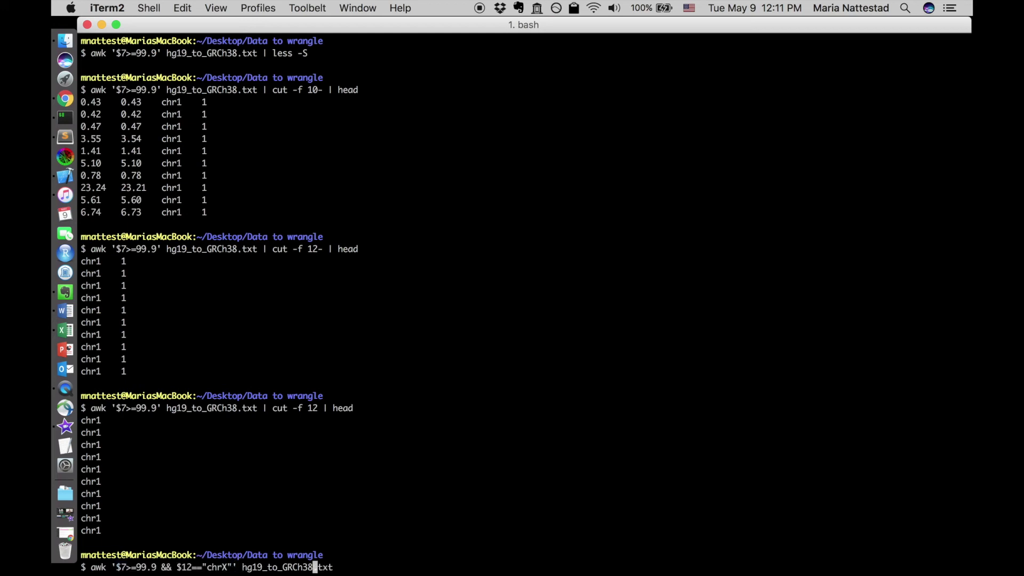
pyautogui.press('Left')
pyautogui.press('Left')
pyautogui.press('Left')
pyautogui.press('Left')
pyautogui.press('Left')
pyautogui.press('Left')
pyautogui.press('Left')
pyautogui.press('Left')
pyautogui.press('Left')
pyautogui.press('Left')
pyautogui.press('Left')
pyautogui.press('Left')
pyautogui.press('Left')
pyautogui.press('Left')
pyautogui.press('Left')
pyautogui.press('Left')
pyautogui.press('Left')
pyautogui.press('Left')
pyautogui.press('Left')
pyautogui.press('Left')
pyautogui.press('Right')
pyautogui.press('Left')
pyautogui.press('BackSpace')
pyautogui.press('BackSpace')
pyautogui.write('||')
pyautogui.press('BackSpace')
pyautogui.press('BackSpace')
pyautogui.write('&&')
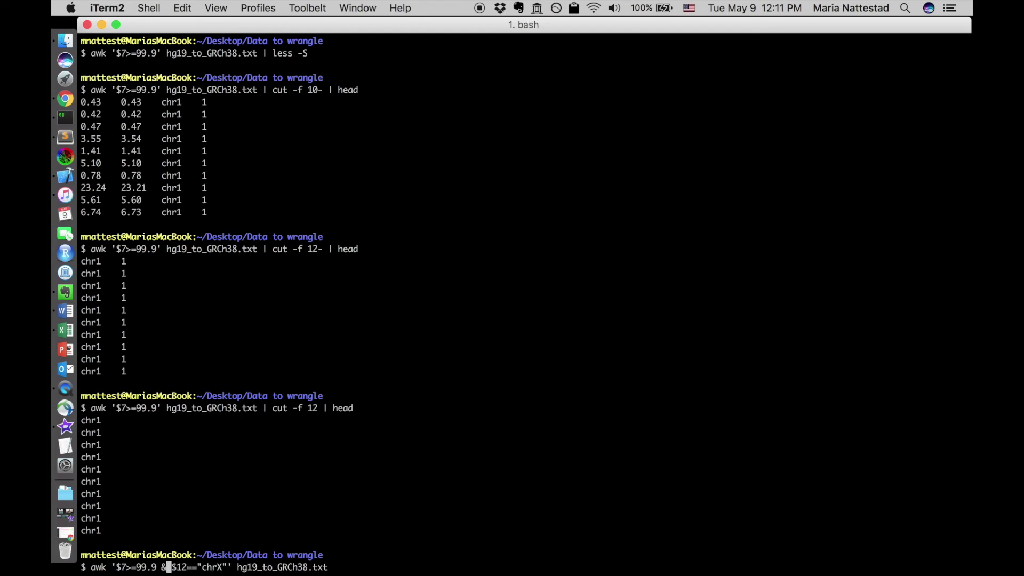
# Append | less -S to the awk command and check its 99.9 and chrX values
pyautogui.press('Right')
pyautogui.press('BackSpace')
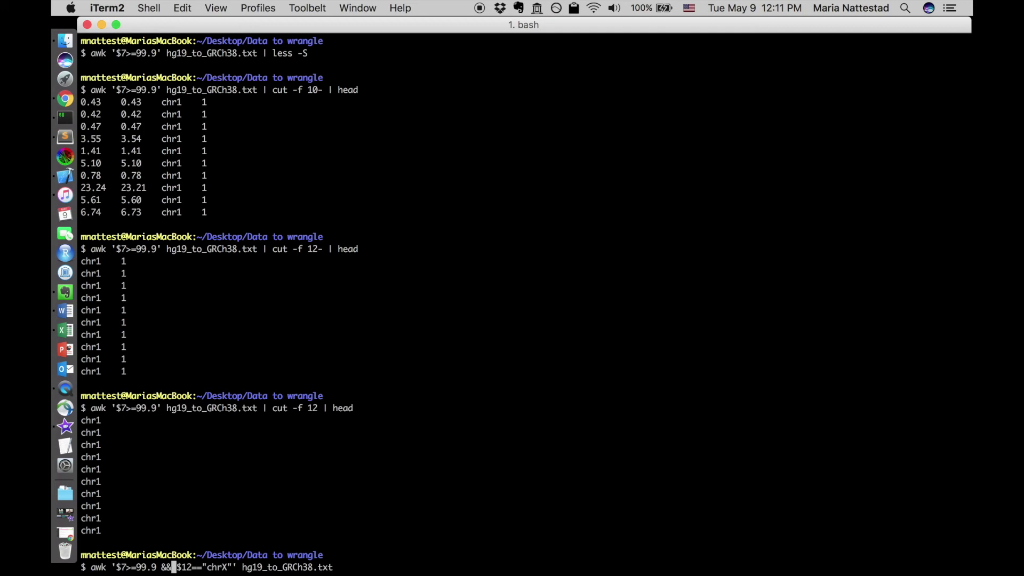
pyautogui.press('Right')
pyautogui.press('Right')
pyautogui.press('Right')
pyautogui.press('Right')
pyautogui.press('Right')
pyautogui.press('Right')
pyautogui.press('Right')
pyautogui.press('Right')
pyautogui.press('Right')
pyautogui.press('Right')
pyautogui.press('Right')
pyautogui.press('Right')
pyautogui.press('Right')
pyautogui.press('Right')
pyautogui.press('Right')
pyautogui.press('Right')
pyautogui.press('Right')
pyautogui.press('Right')
pyautogui.press('Right')
pyautogui.press('Right')
pyautogui.press('Right')
pyautogui.press('Right')
pyautogui.press('Right')
pyautogui.press('Right')
pyautogui.write('| less -S')
pyautogui.moveTo(136, 567); pyautogui.dragTo(158, 565)
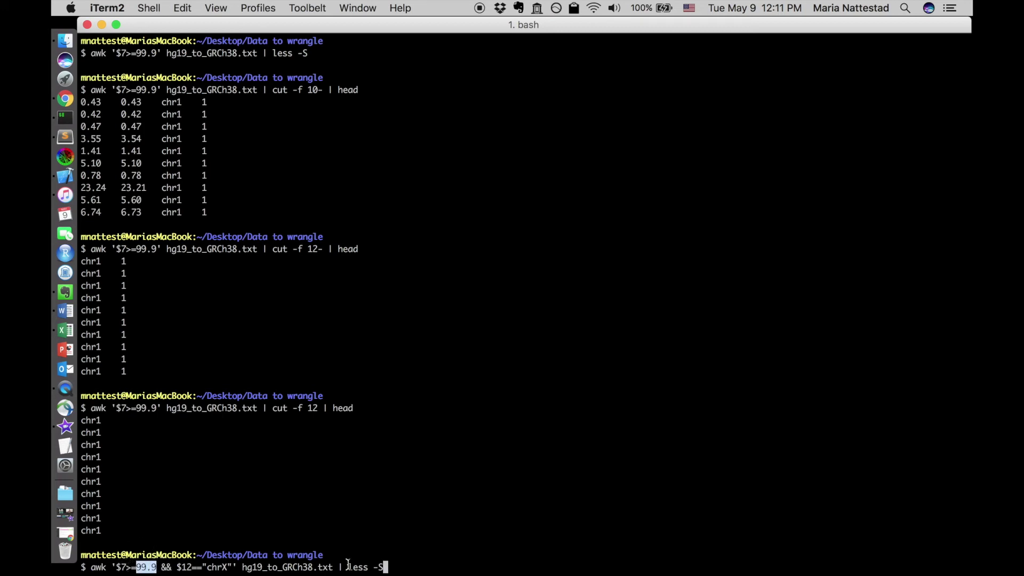
pyautogui.moveTo(202, 567); pyautogui.dragTo(230, 569)
pyautogui.click(384, 566)
# Run the awk filter into less -S and confirm the listed rows show chrX
pyautogui.press('Return')
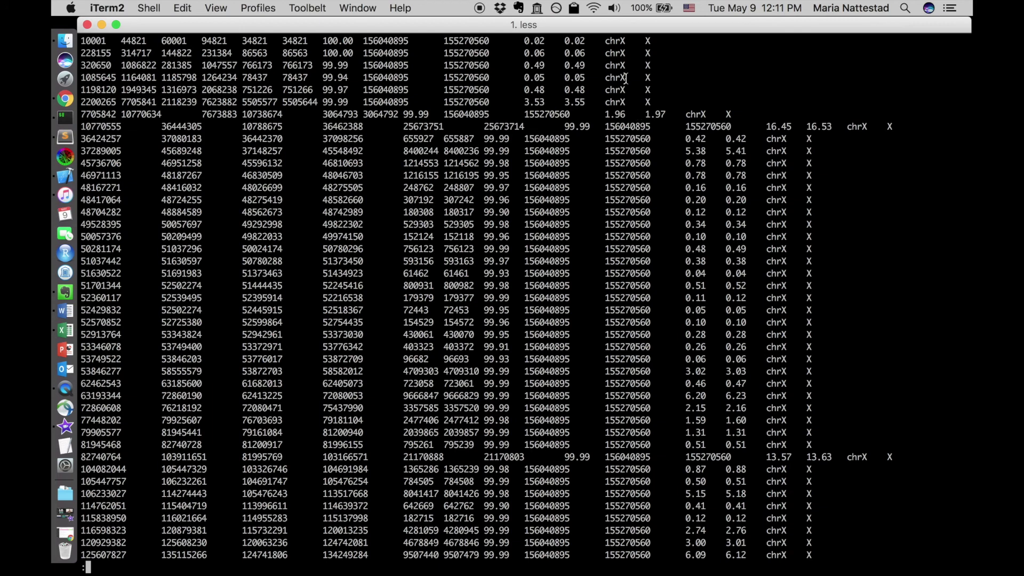
pyautogui.click(607, 41)
pyautogui.moveTo(607, 41); pyautogui.dragTo(625, 41)
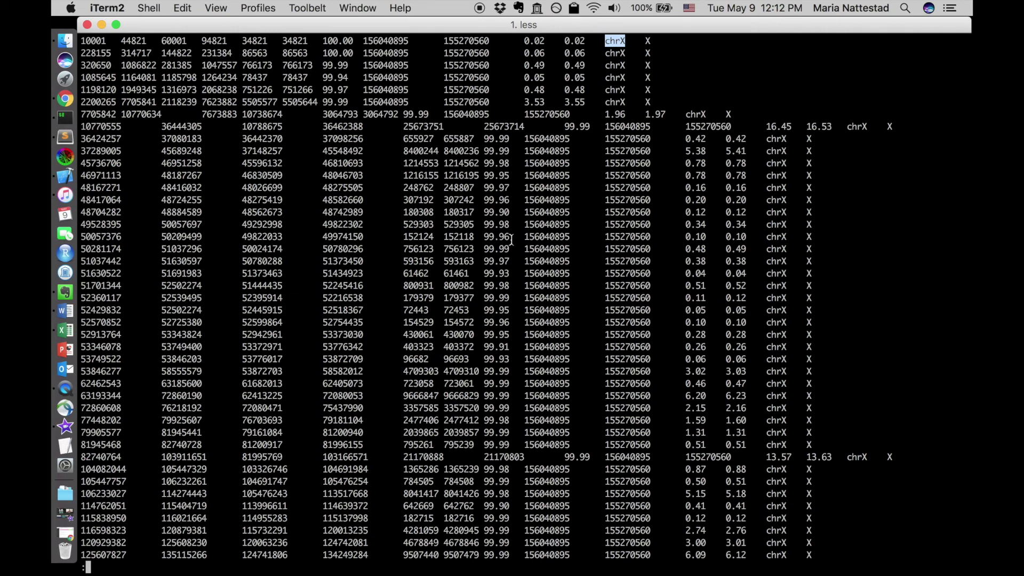
pyautogui.click(618, 69)
pyautogui.doubleClick(775, 163)
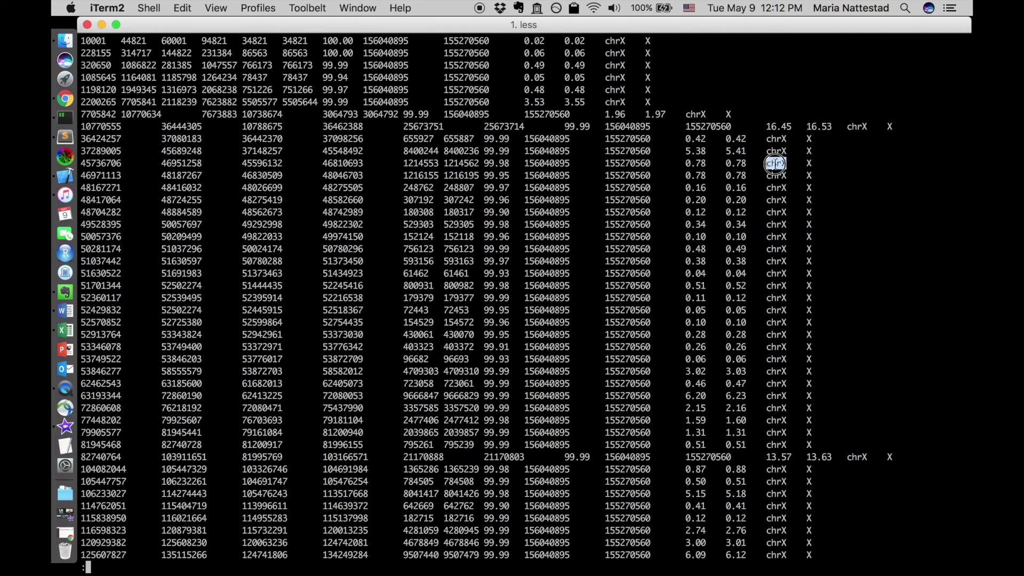
pyautogui.click(776, 203)
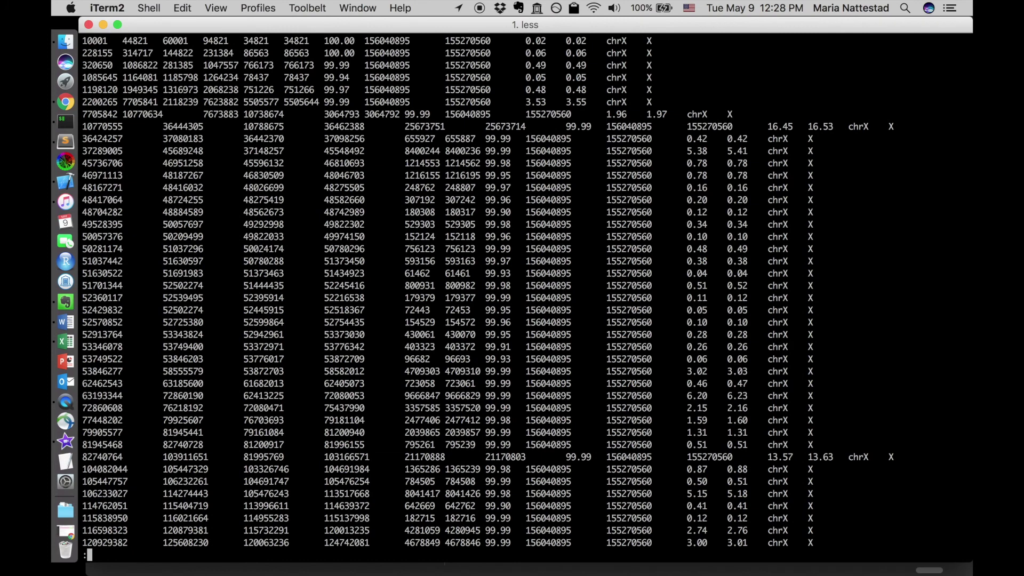
# Recall the filter command and redirect its output with > instead of piping to less
pyautogui.press('q')
pyautogui.press('Up')
pyautogui.press('BackSpace')
pyautogui.press('BackSpace')
pyautogui.press('BackSpace')
pyautogui.press('BackSpace')
pyautogui.press('BackSpace')
pyautogui.press('BackSpace')
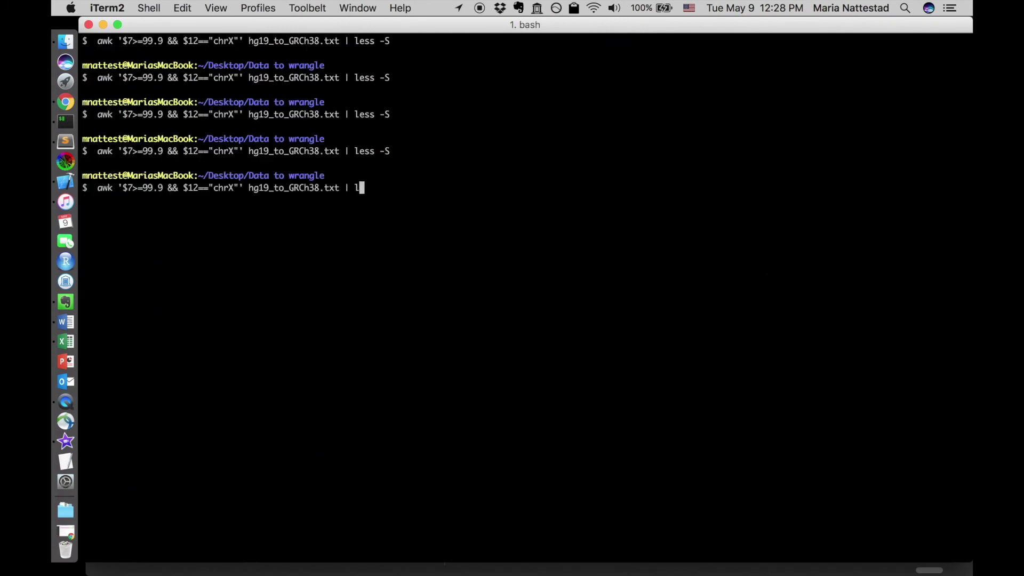
pyautogui.press('BackSpace')
pyautogui.press('BackSpace')
pyautogui.press('BackSpace')
pyautogui.write('>')
pyautogui.press('Tab')
pyautogui.write('hg19')
pyautogui.press('Tab')
# Save the filtered rows to hg19_to_GRCh38_filtered.txt and prepare less -S for that file
pyautogui.press('BackSpace')
pyautogui.press('BackSpace')
pyautogui.press('Left')
pyautogui.press('Left')
pyautogui.press('Left')
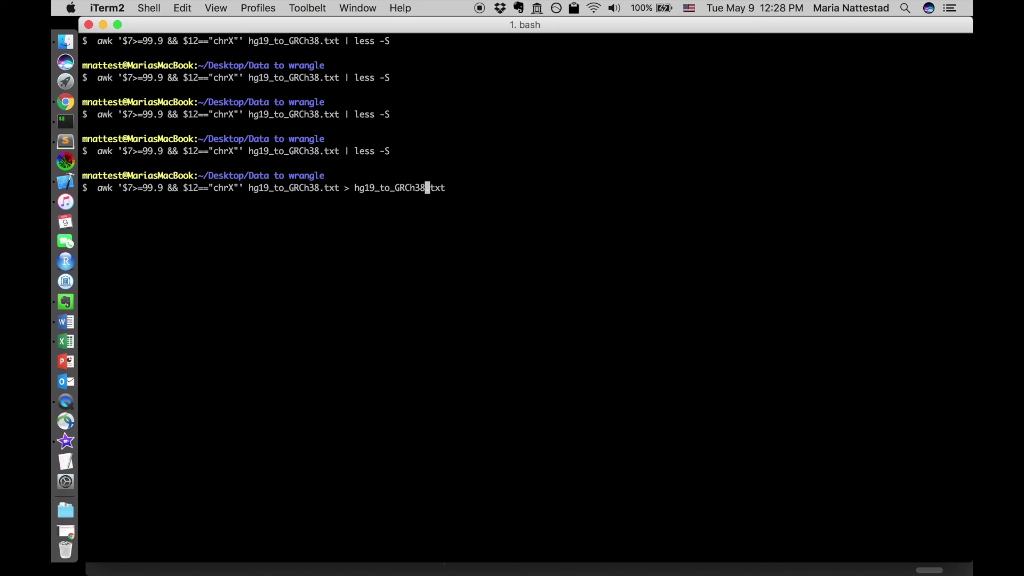
pyautogui.write('_fi')
pyautogui.write('d')
pyautogui.press('Right')
pyautogui.press('Right')
pyautogui.press('Right')
pyautogui.press('Right')
pyautogui.press('Return')
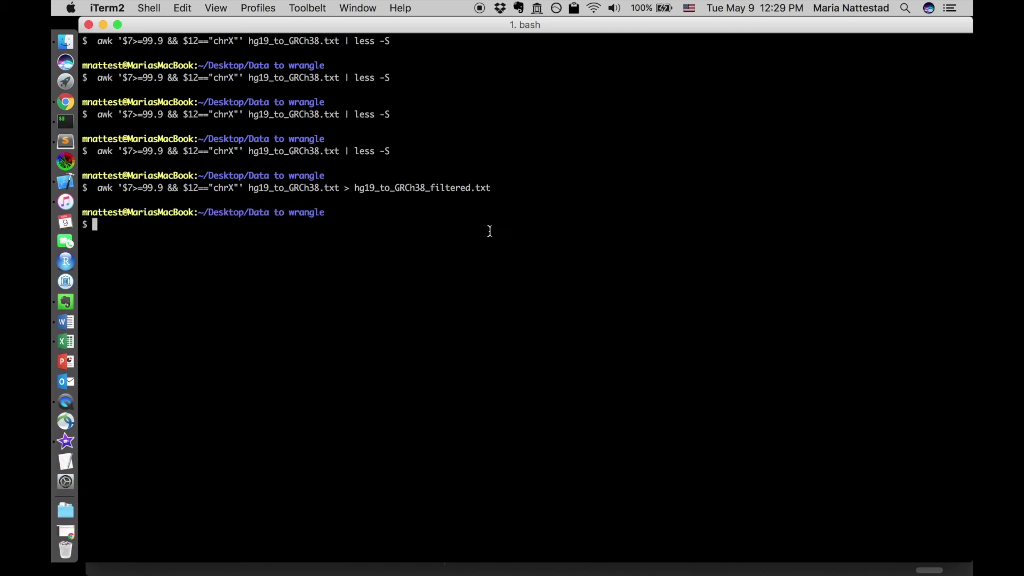
pyautogui.write('less -S hg19_to_GRCh38_f')
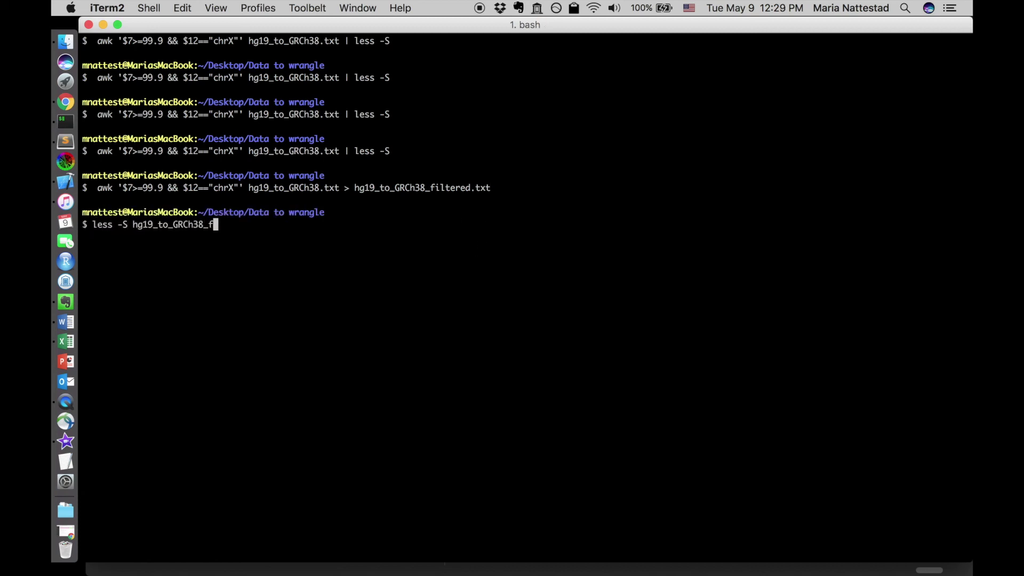
pyautogui.press('Tab')
# Page hg19_to_GRCh38_filtered.txt and verify its rows are chrX with identities like 99.97
pyautogui.press('Return')
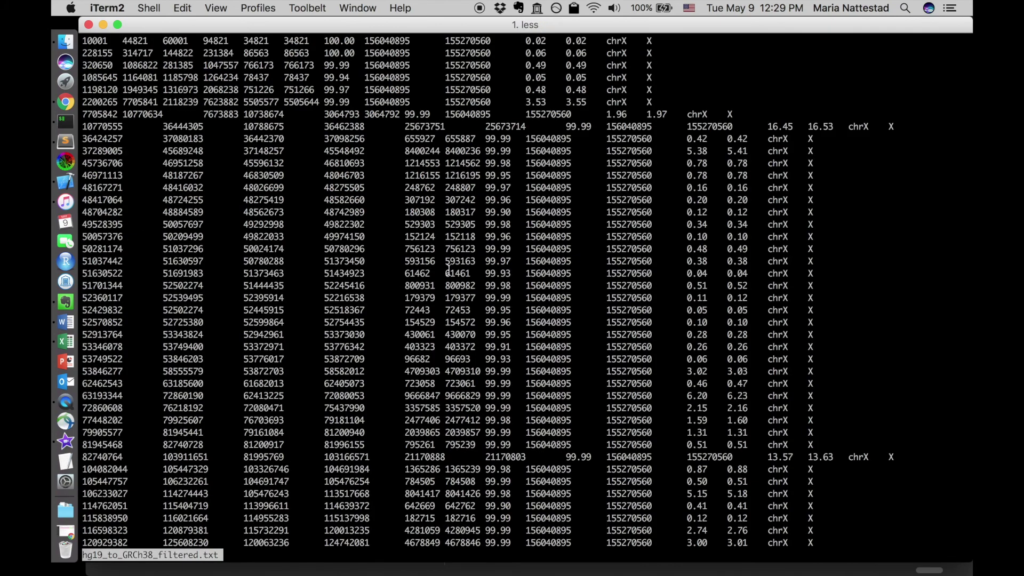
pyautogui.doubleClick(786, 138)
pyautogui.doubleClick(501, 261)
pyautogui.click(524, 212)
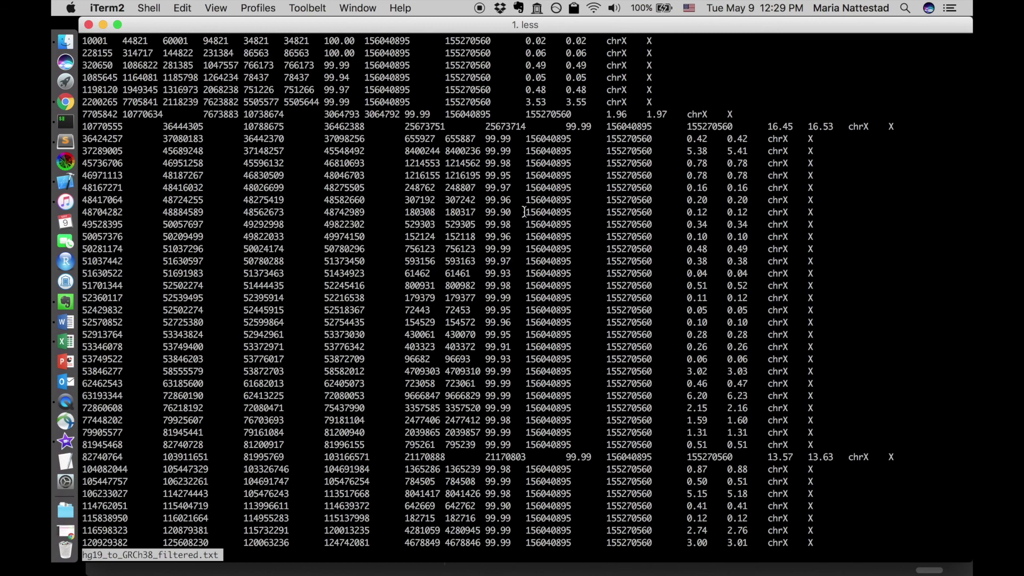